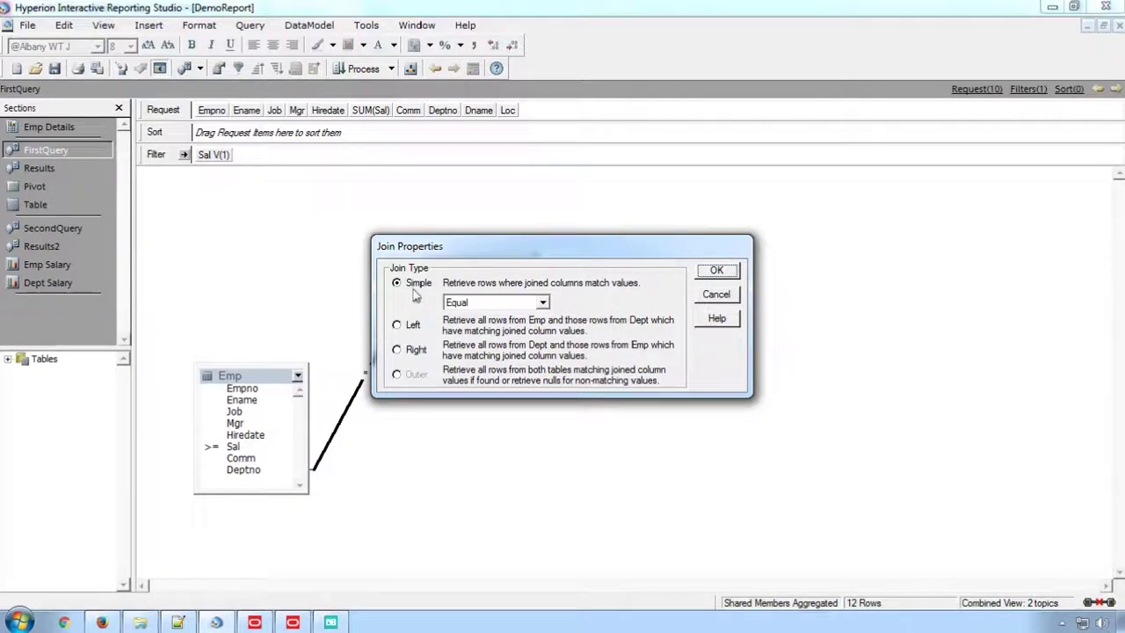
# - Close Join Properties, leaving the Emp–Dept simple equal join unchanged
pyautogui.click(717, 300)
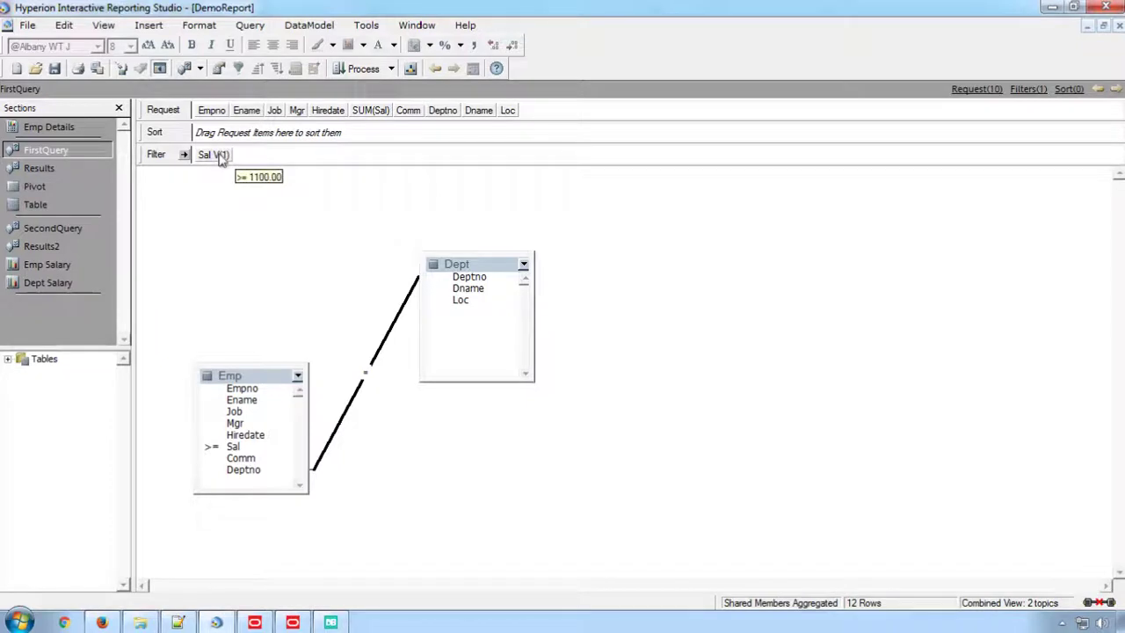
# - Show the FirstQuery results, the Ename-by-Job salary pivot, and the SALESMAN-filtered table
pyautogui.click(43, 169)
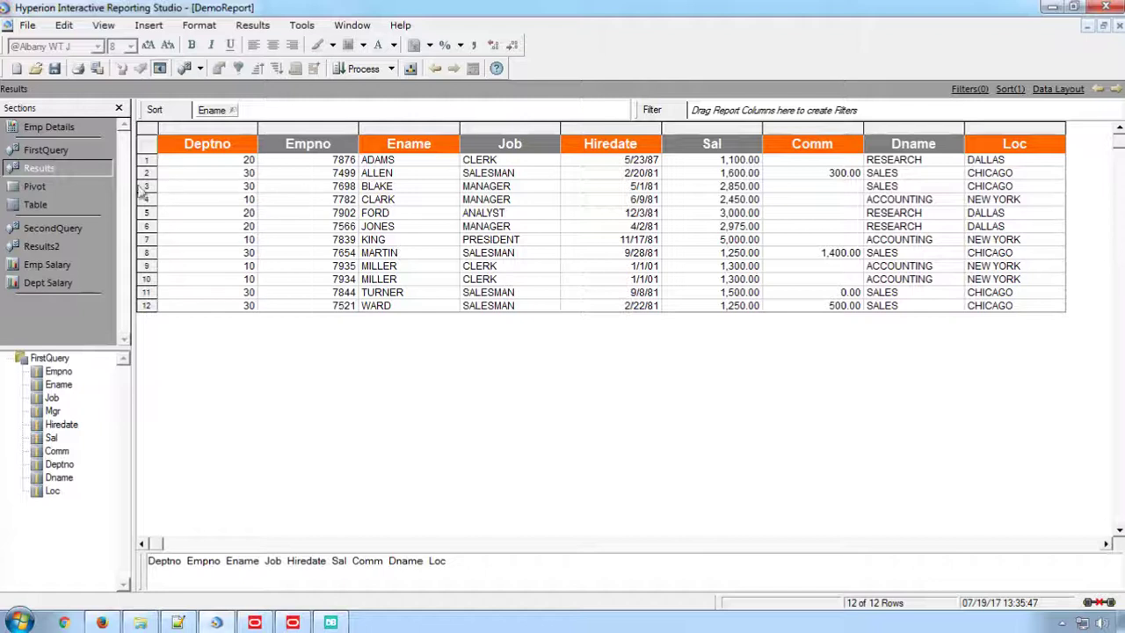
pyautogui.click(39, 186)
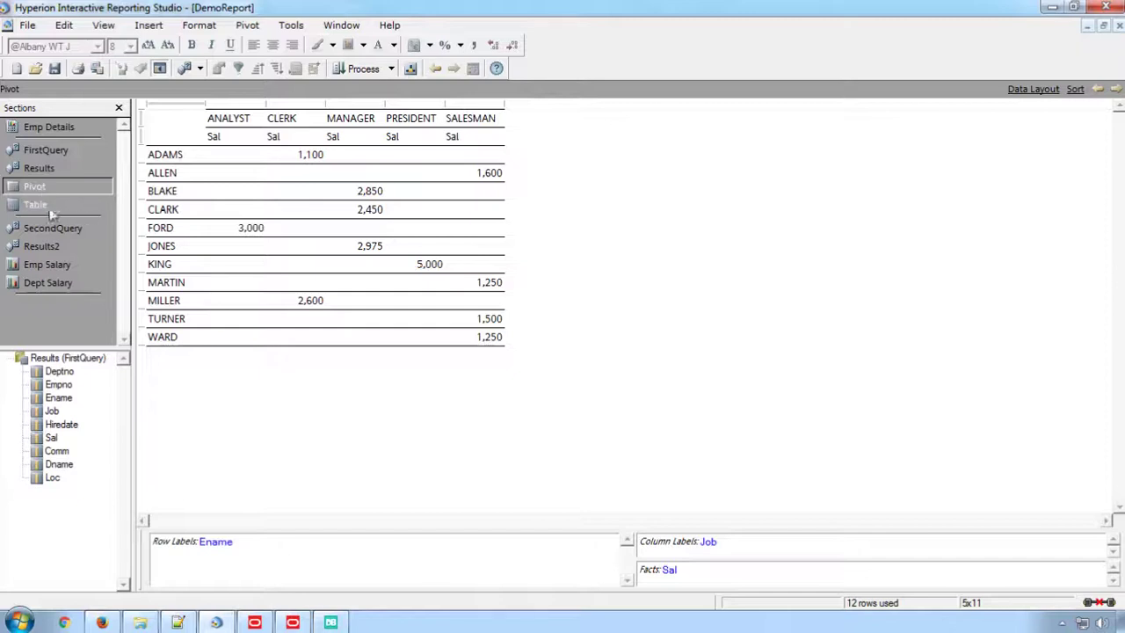
pyautogui.click(41, 206)
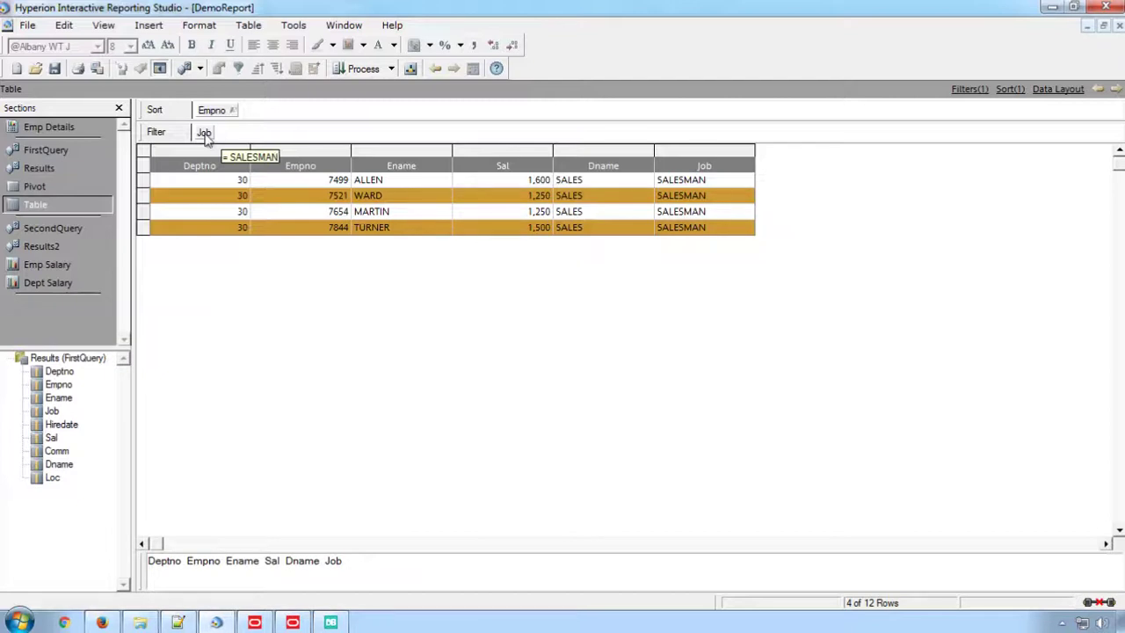
# - Inspect SecondQuery's Emp–Bonus and Emp–Dept joins, then show the 13-row Results2 table
pyautogui.click(55, 228)
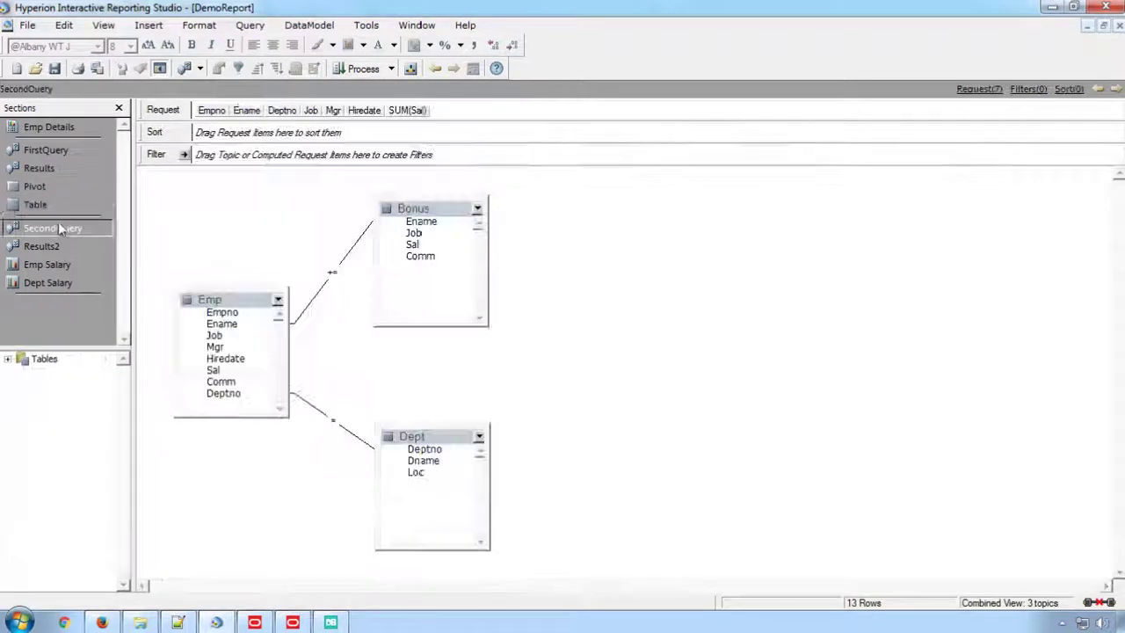
pyautogui.doubleClick(333, 279)
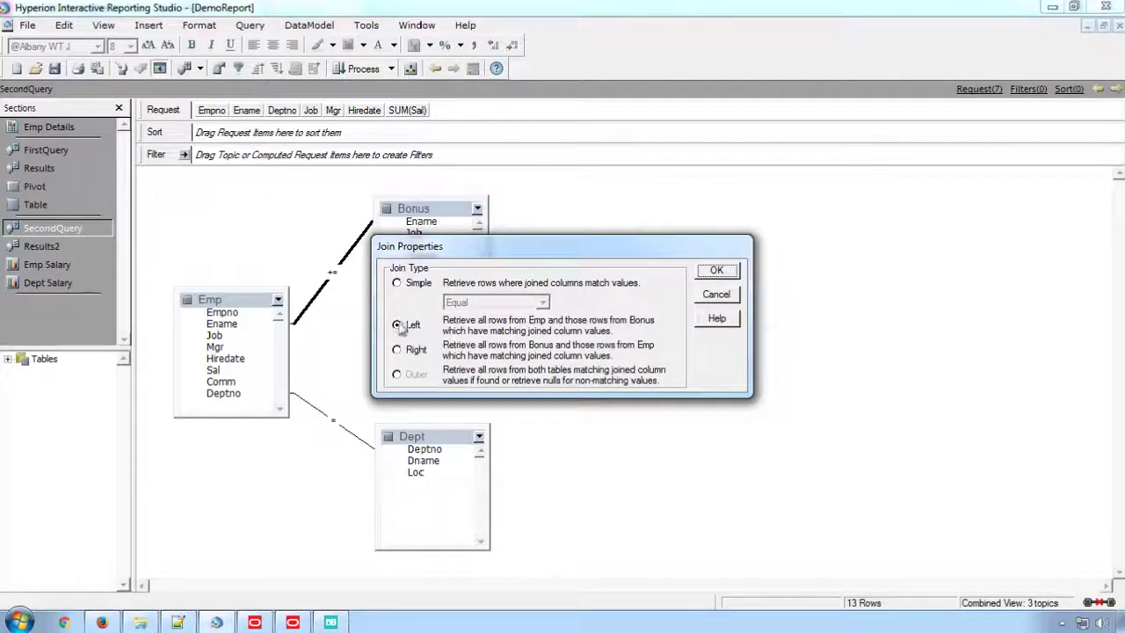
pyautogui.click(701, 297)
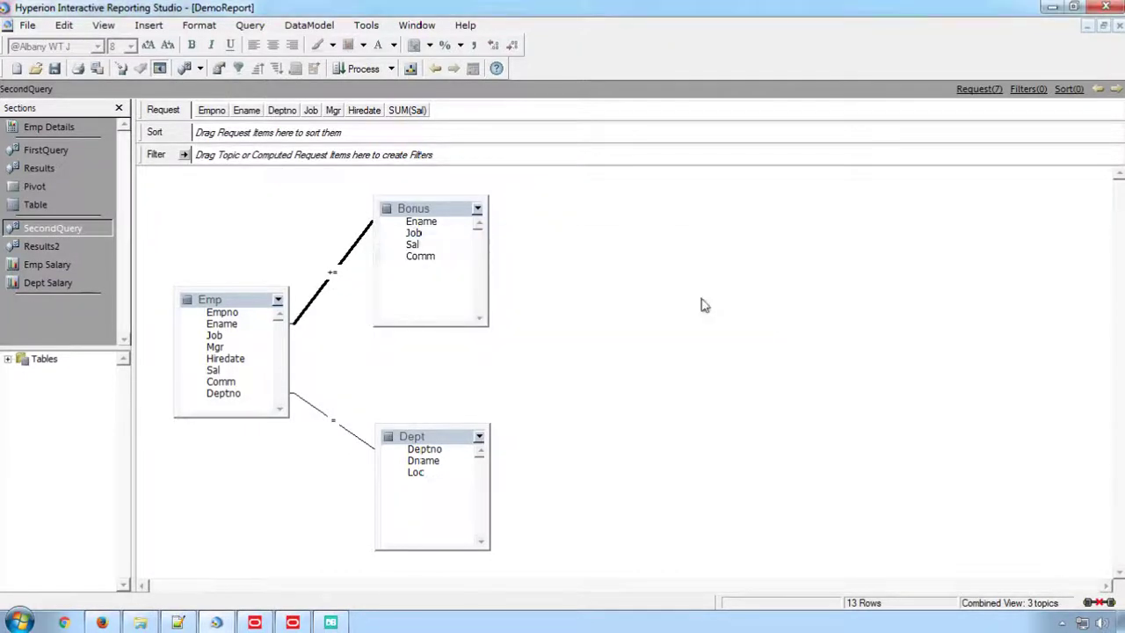
pyautogui.doubleClick(339, 420)
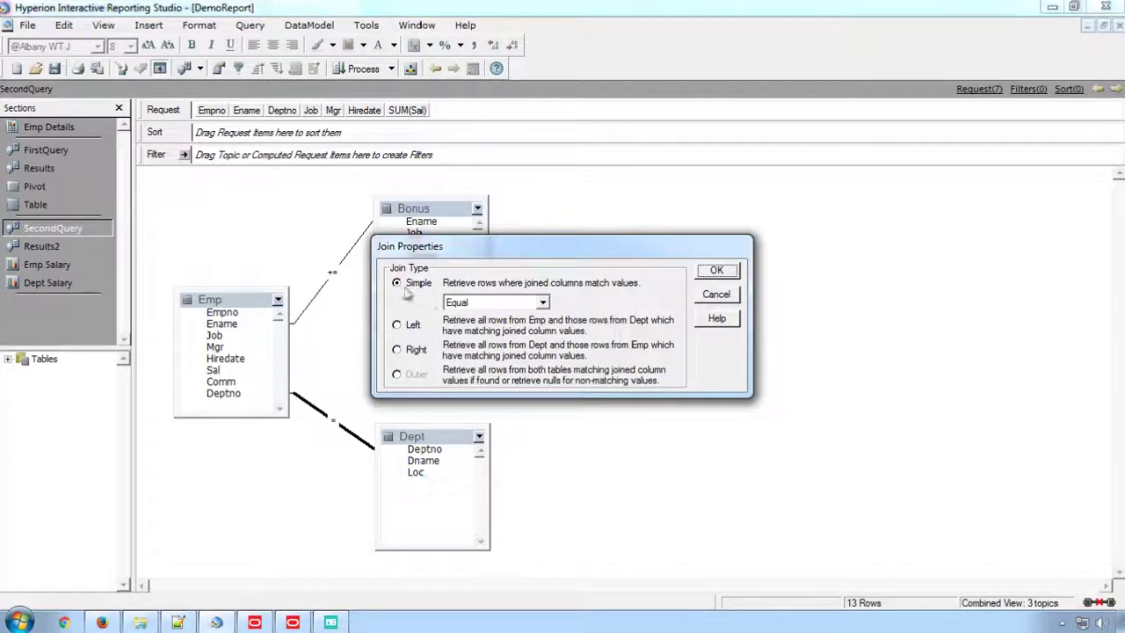
pyautogui.click(710, 295)
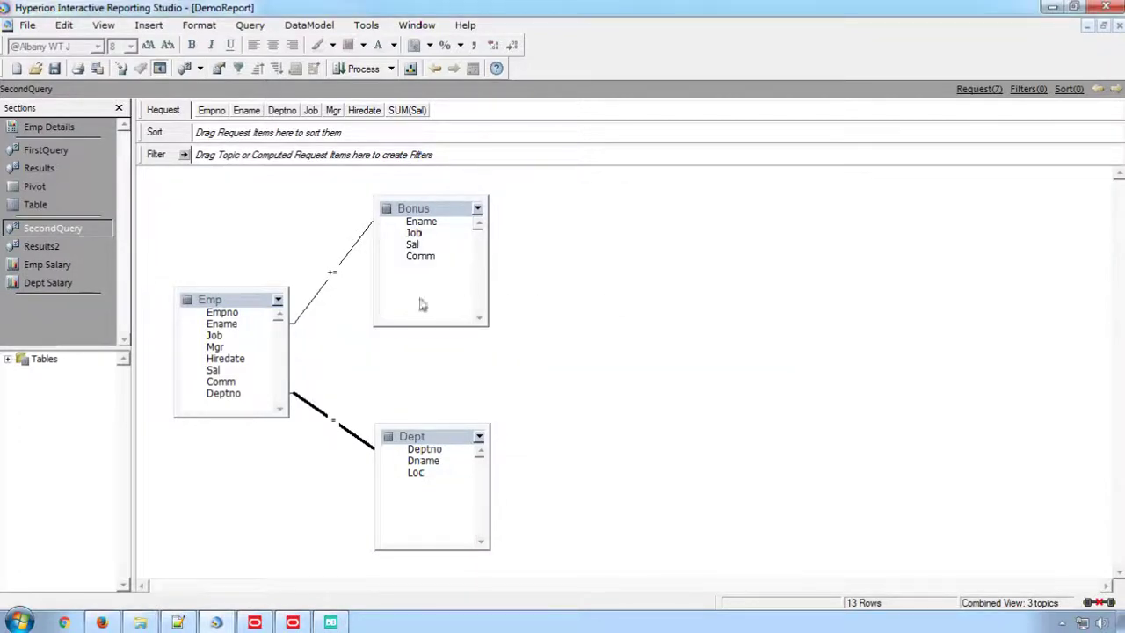
pyautogui.click(35, 249)
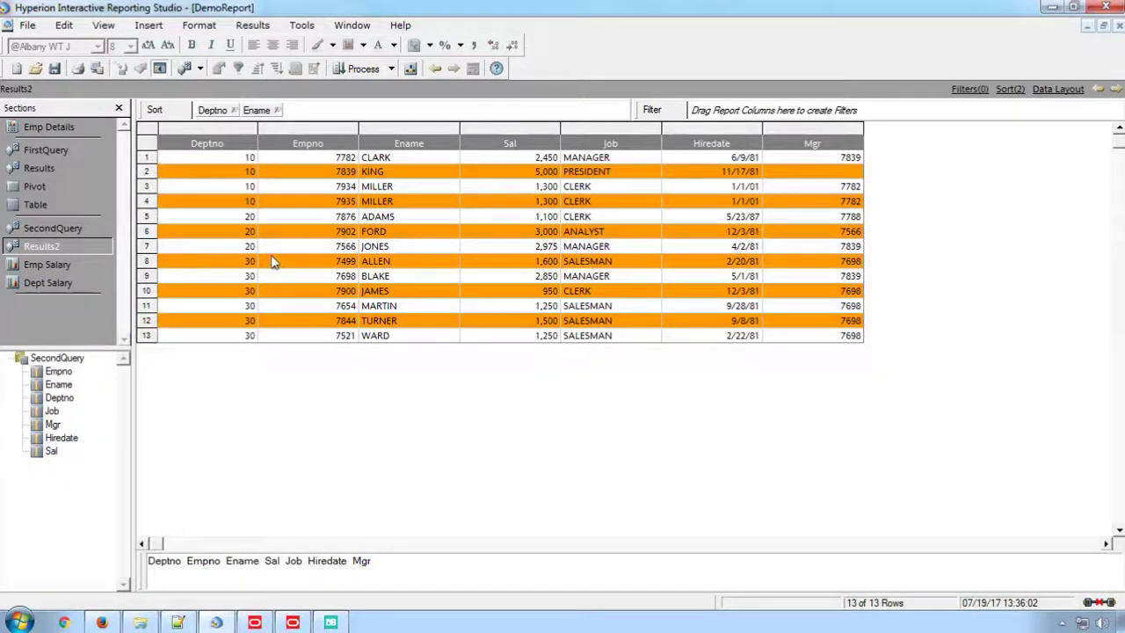
# - View the Emp Salary bar chart and Dept Salary pie chart, then open Emp Details
pyautogui.click(56, 266)
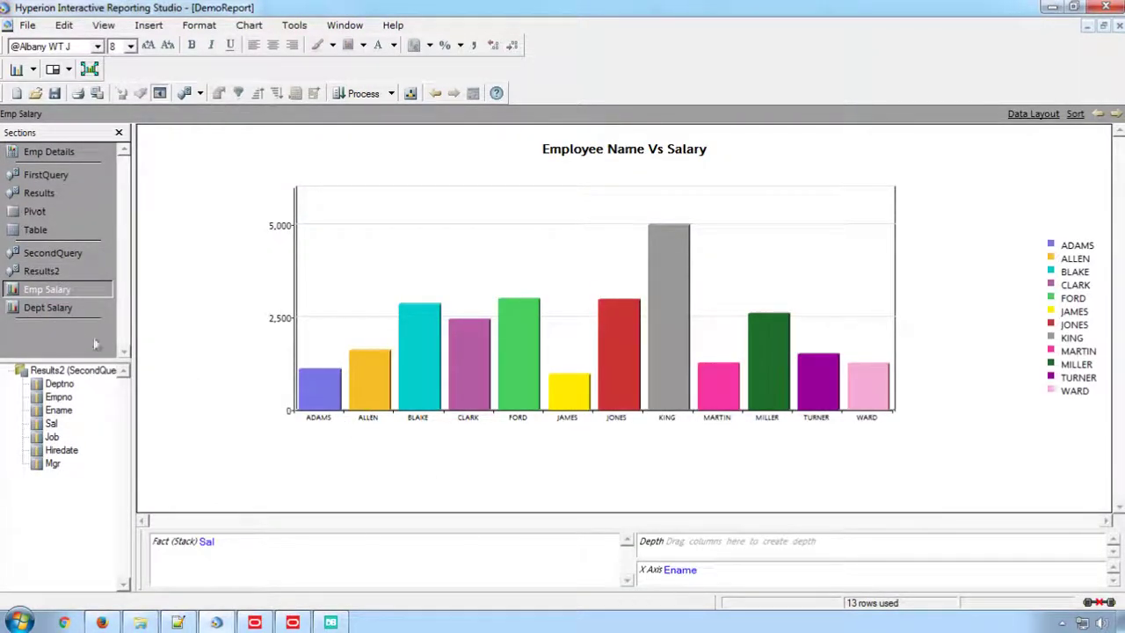
pyautogui.click(57, 312)
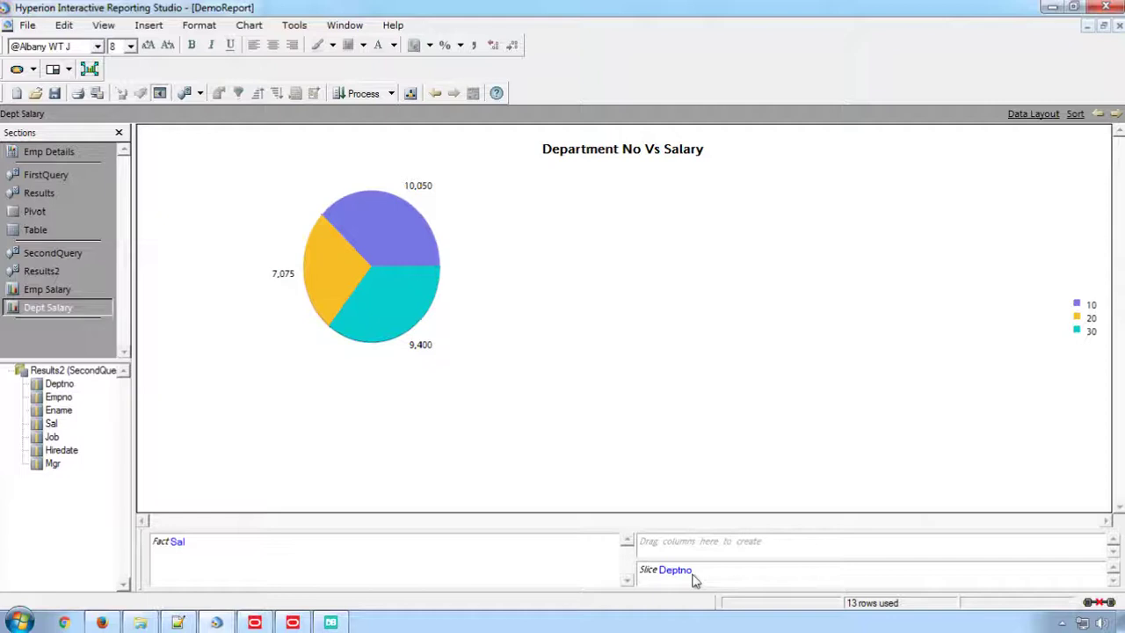
pyautogui.click(59, 155)
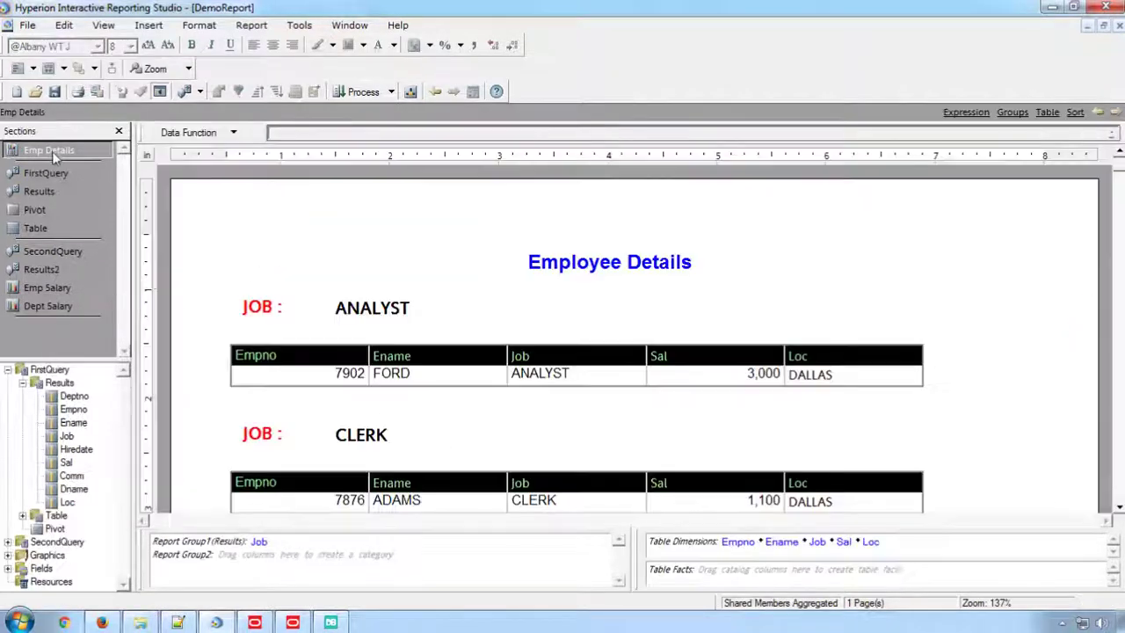
# - Select the Employee Details title and ANALYST job grouping field, scrolling through the report
pyautogui.doubleClick(556, 258)
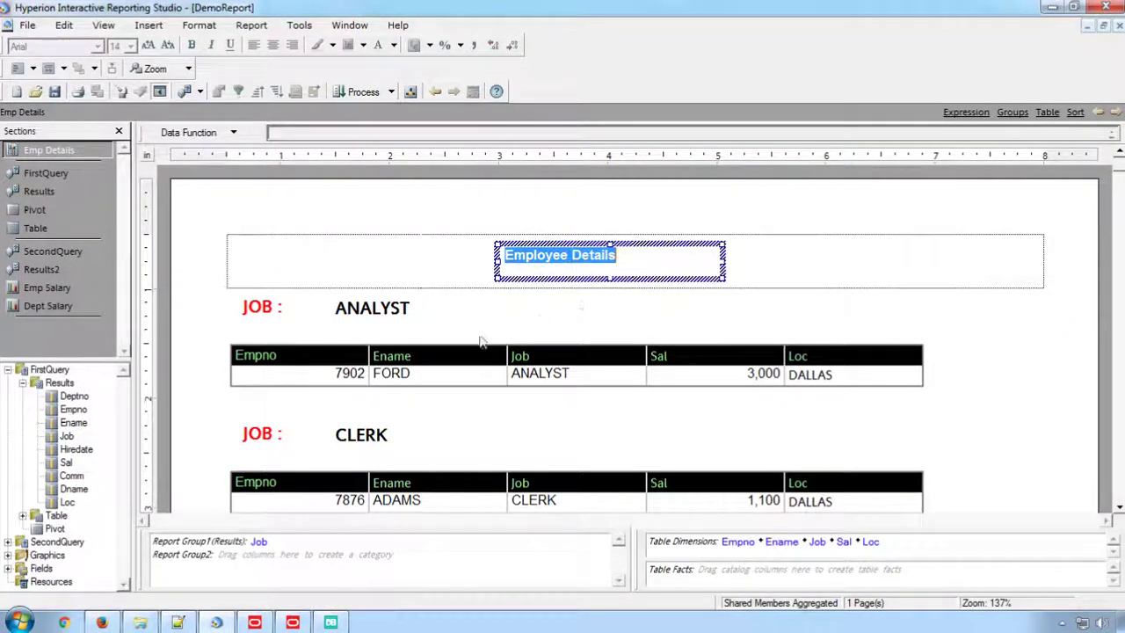
pyautogui.click(440, 315)
pyautogui.scroll(-1, 495, 329)
pyautogui.scroll(-1, 495, 328)
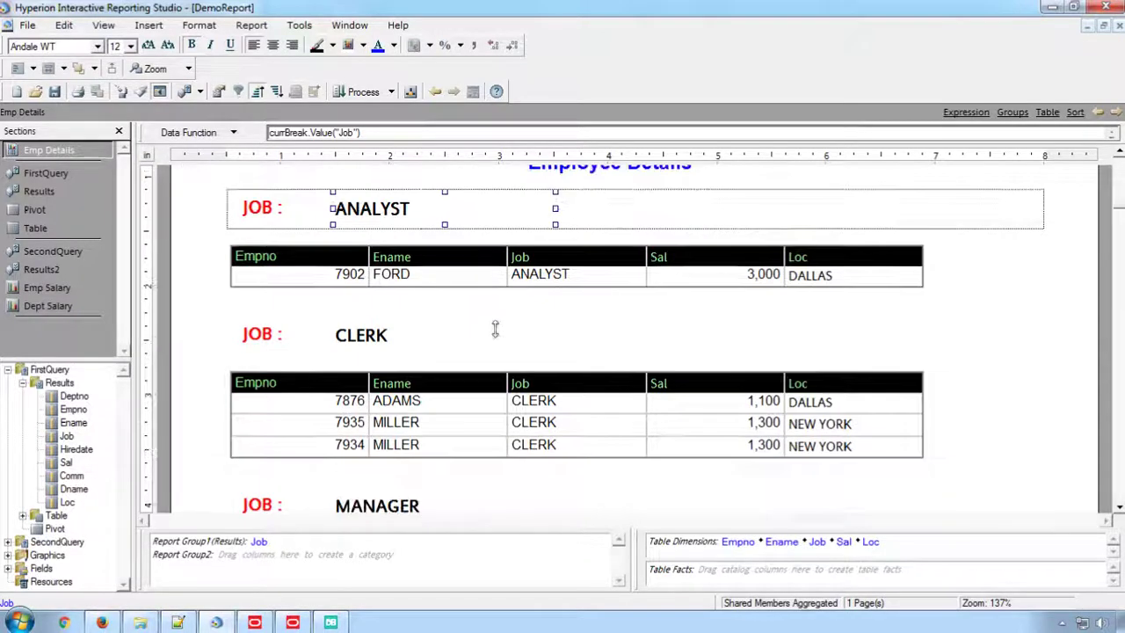
pyautogui.scroll(-1, 495, 329)
pyautogui.scroll(-1, 495, 329)
pyautogui.scroll(-1, 495, 329)
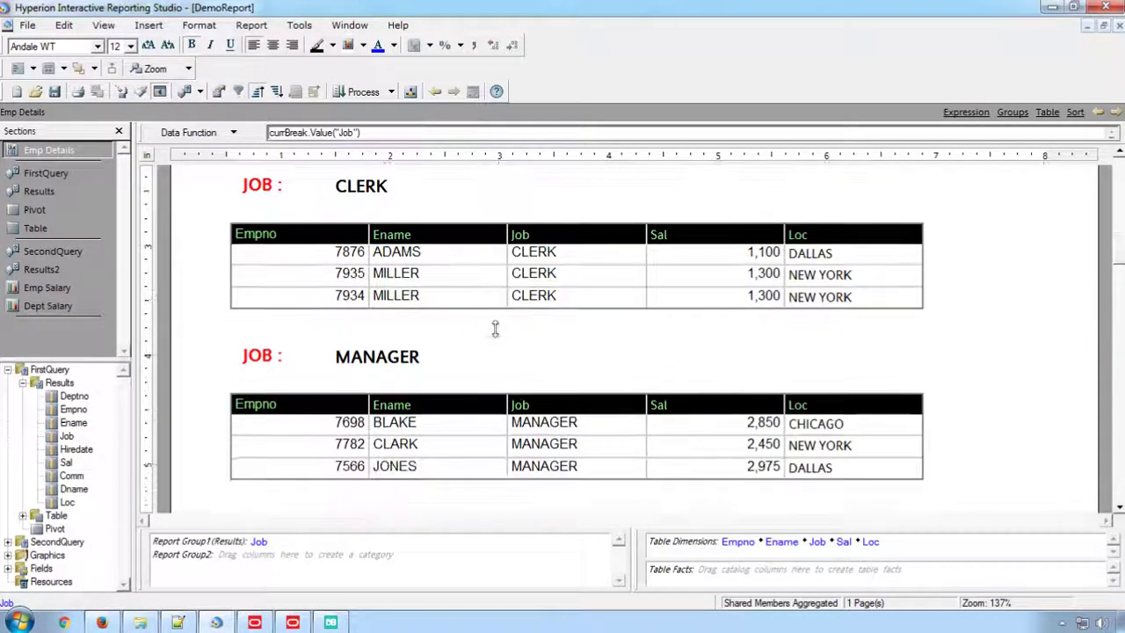
pyautogui.scroll(-2, 495, 329)
pyautogui.scroll(-1, 494, 329)
pyautogui.scroll(-1, 494, 328)
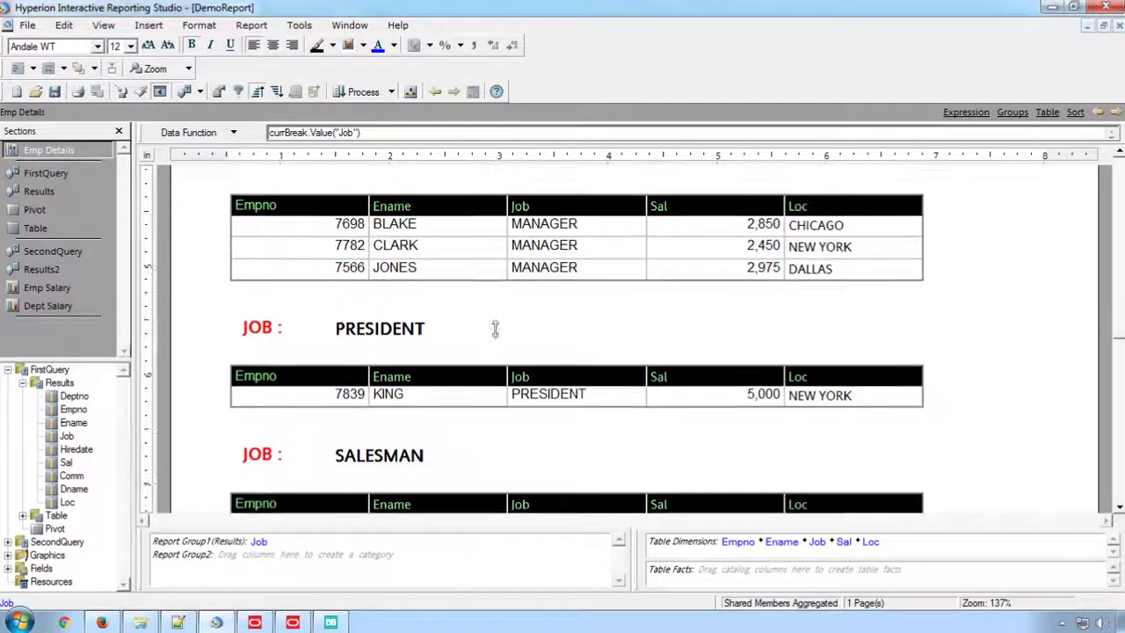
pyautogui.scroll(-1, 494, 329)
pyautogui.scroll(-1, 495, 328)
pyautogui.scroll(-1, 495, 329)
pyautogui.scroll(-1, 505, 343)
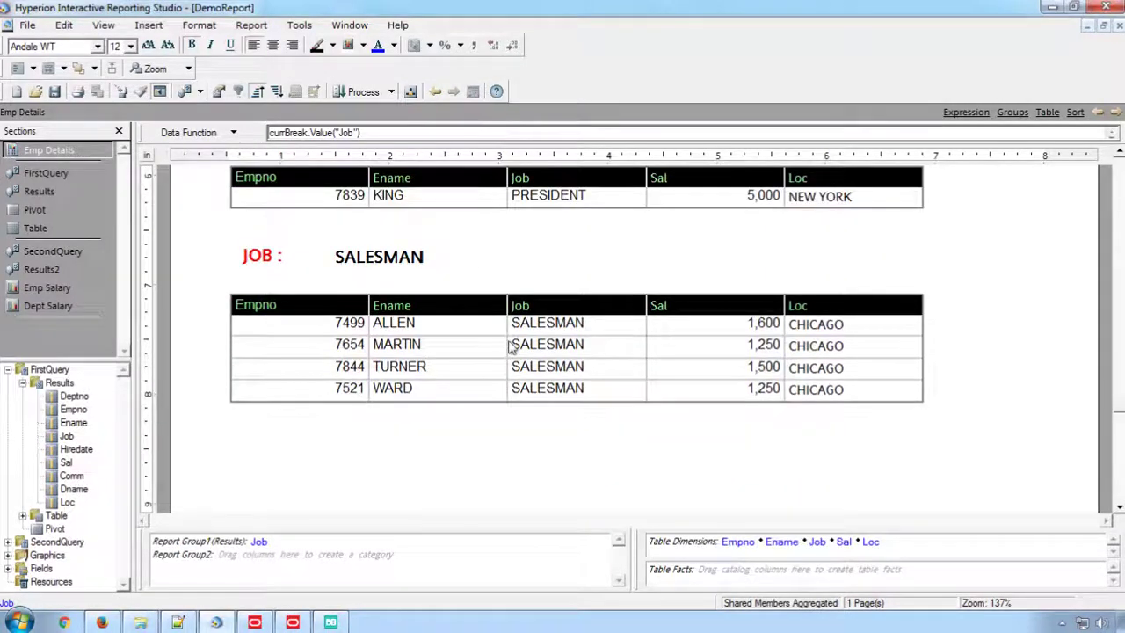
pyautogui.scroll(-1, 514, 350)
pyautogui.scroll(-2, 528, 367)
# - Select the Page 1 footer label, then switch to Oracle BI Administration Tool
pyautogui.click(953, 487)
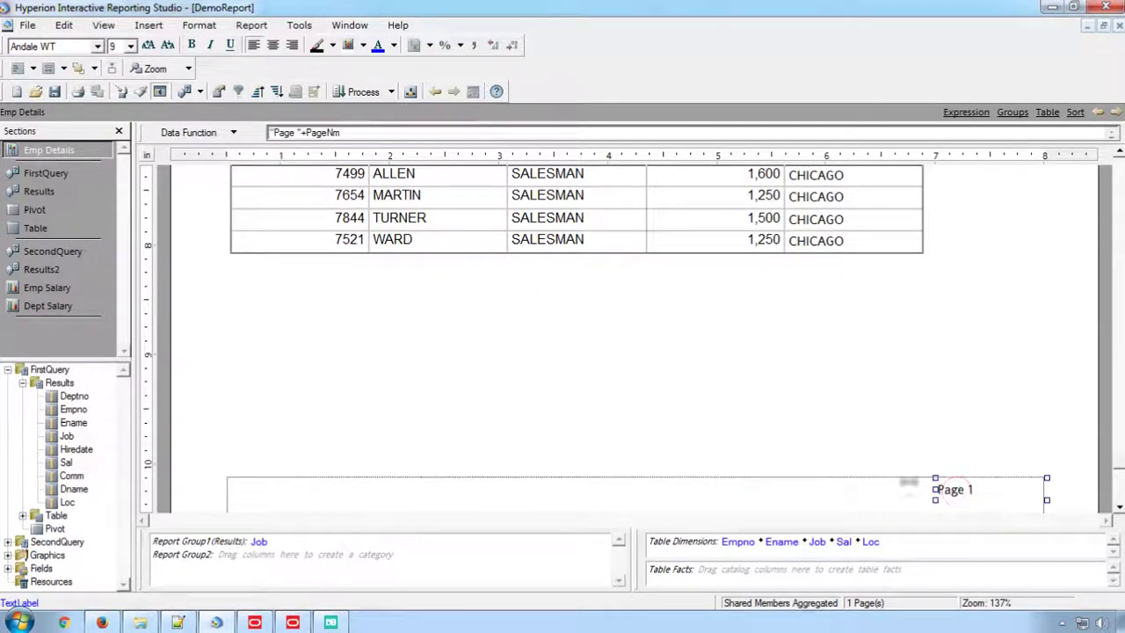
pyautogui.scroll(-1, 539, 395)
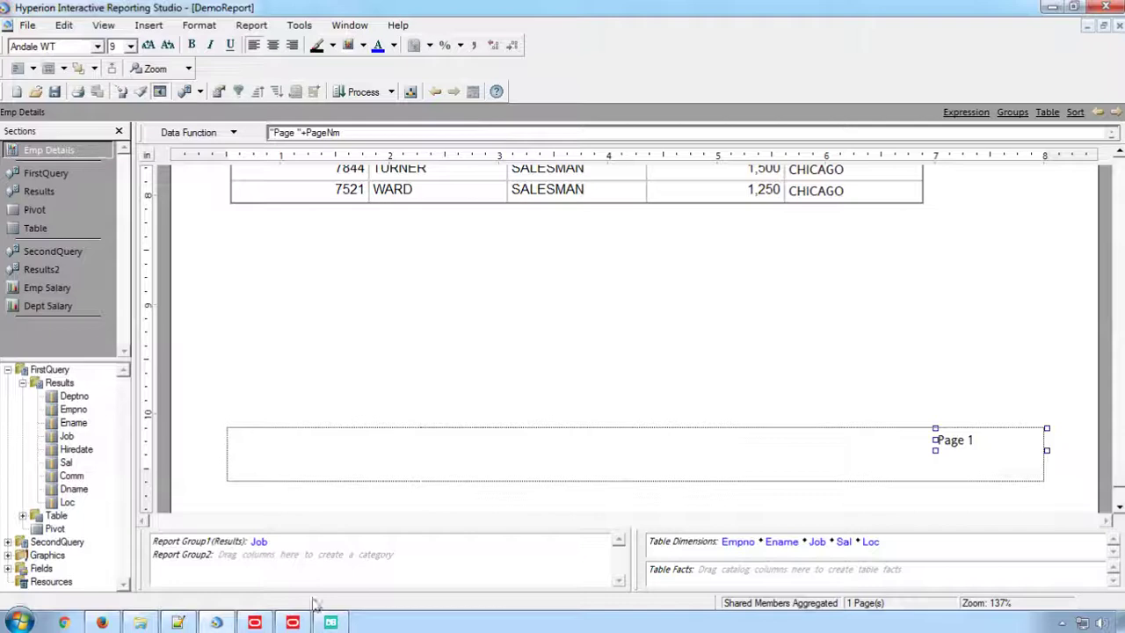
pyautogui.click(293, 622)
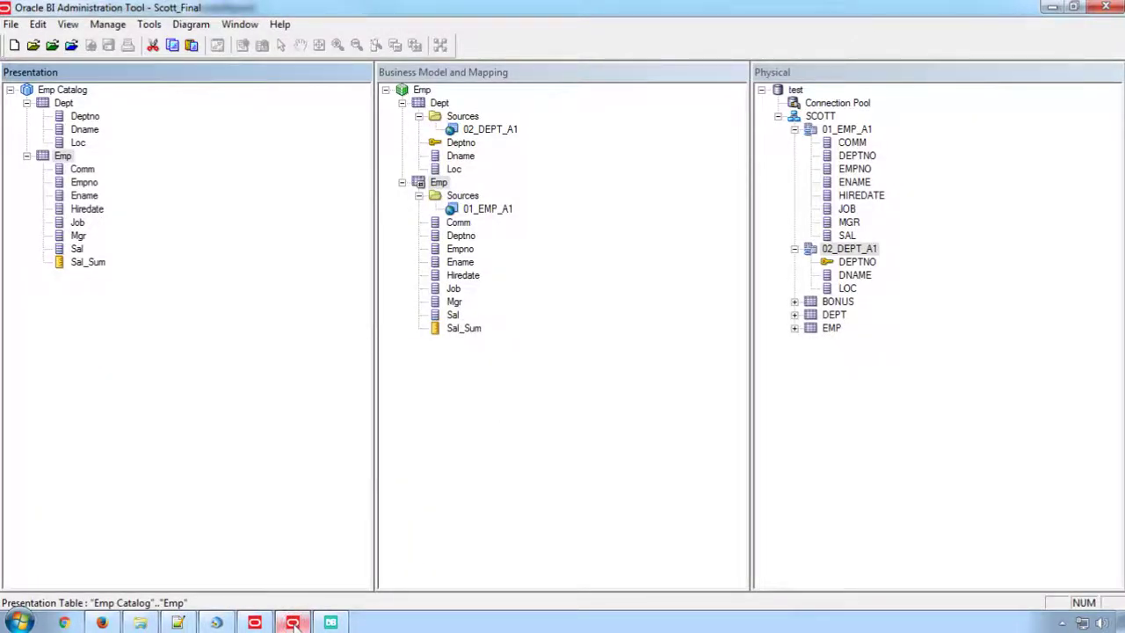
pyautogui.click(826, 104)
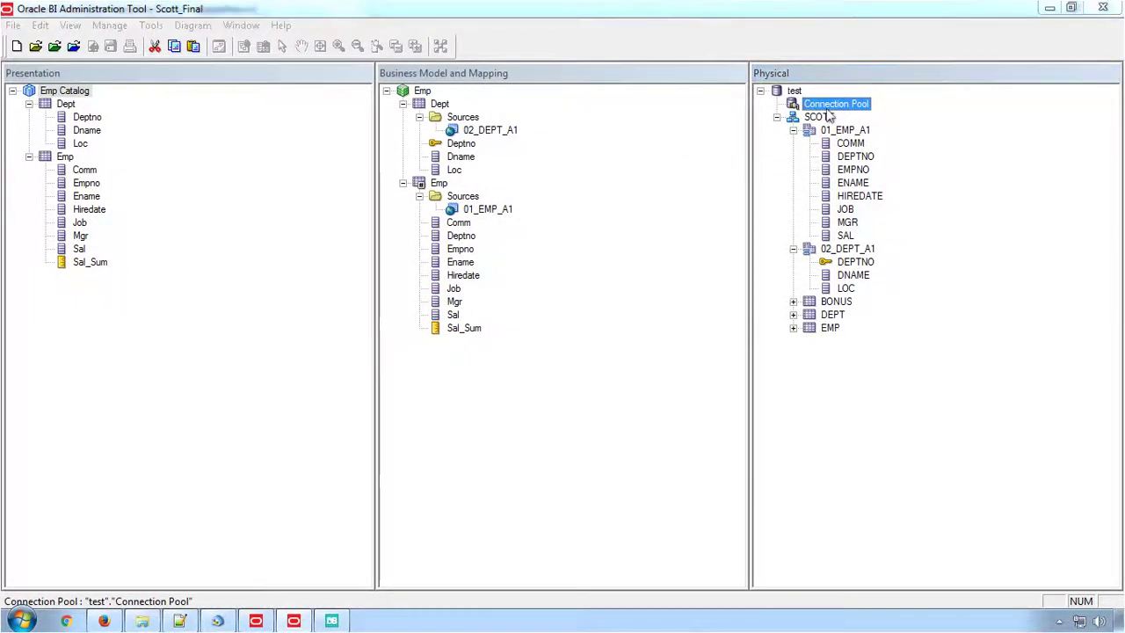
pyautogui.doubleClick(830, 106)
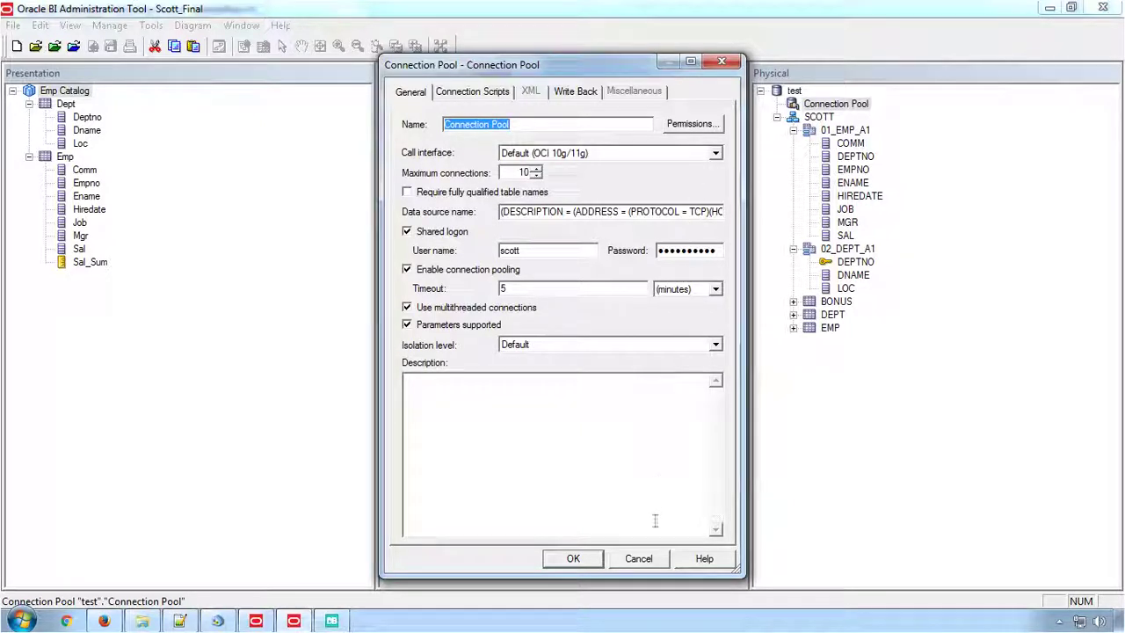
pyautogui.click(644, 559)
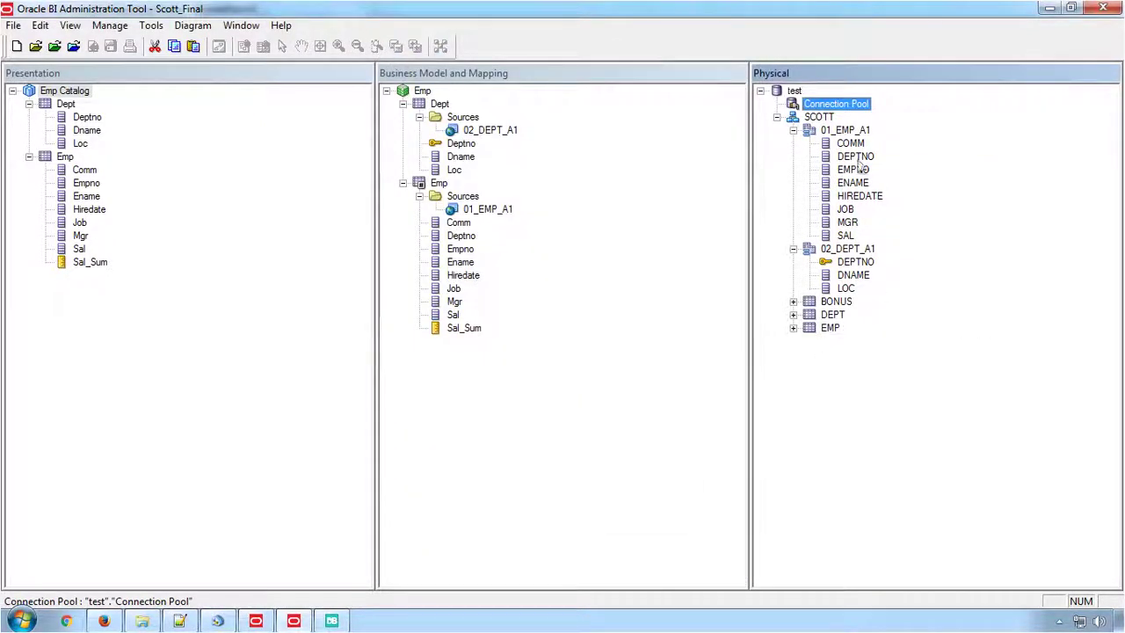
pyautogui.click(844, 130)
pyautogui.click(843, 250)
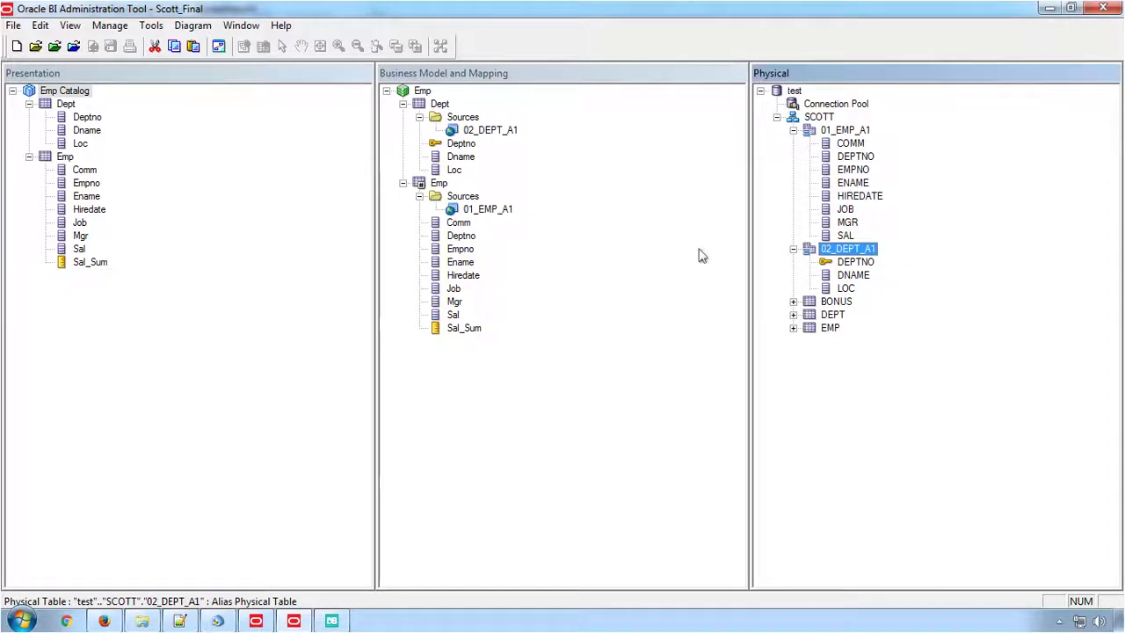
pyautogui.click(440, 105)
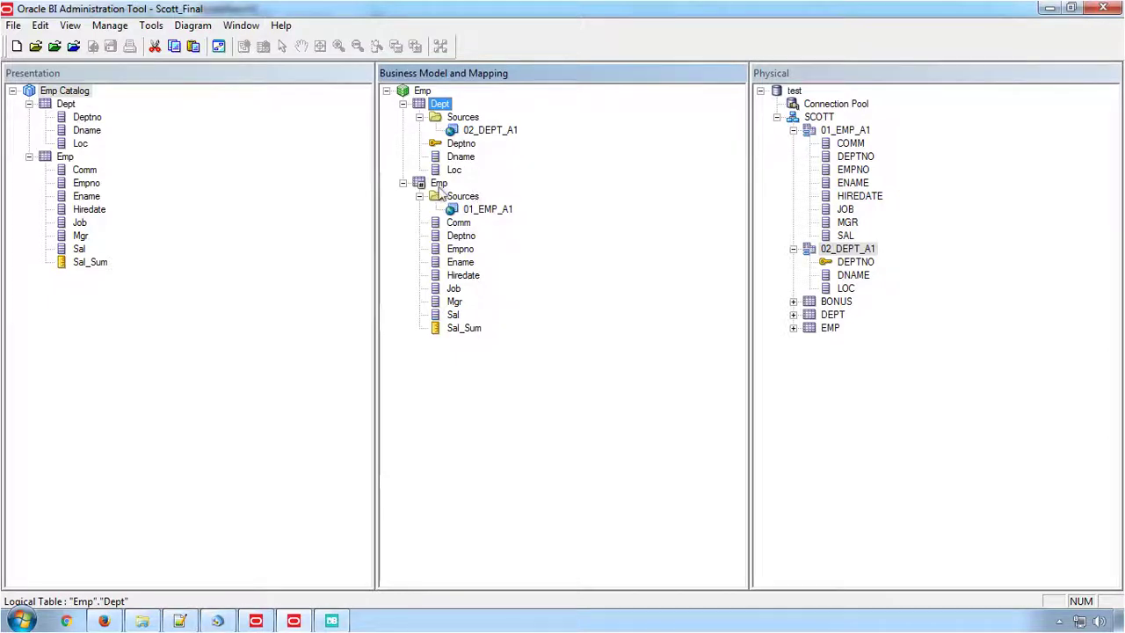
pyautogui.click(439, 185)
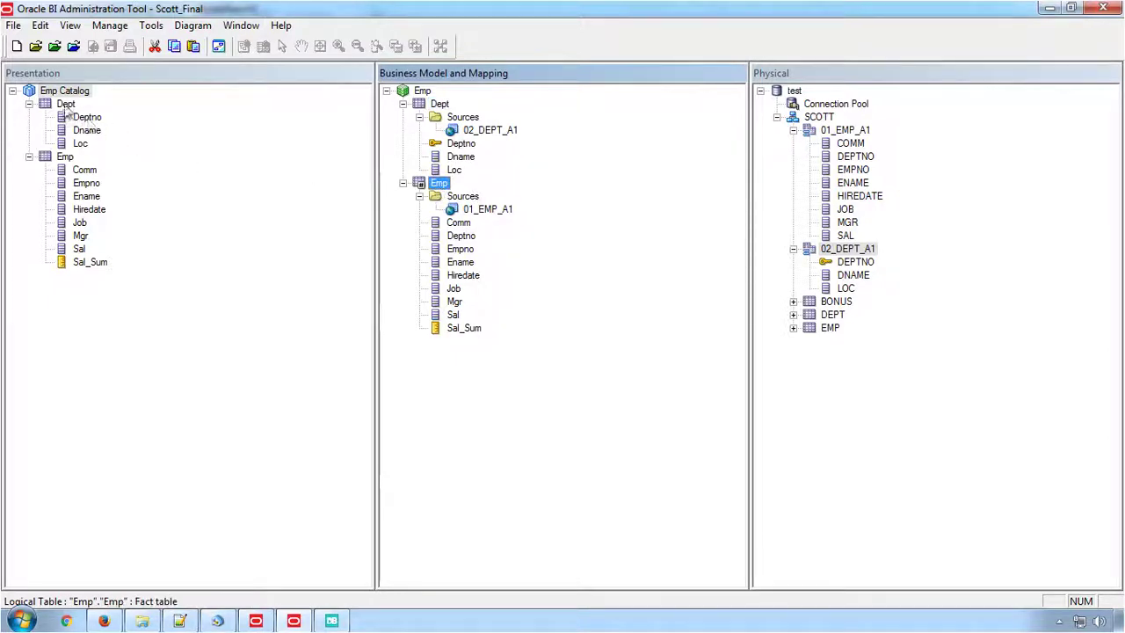
pyautogui.click(67, 106)
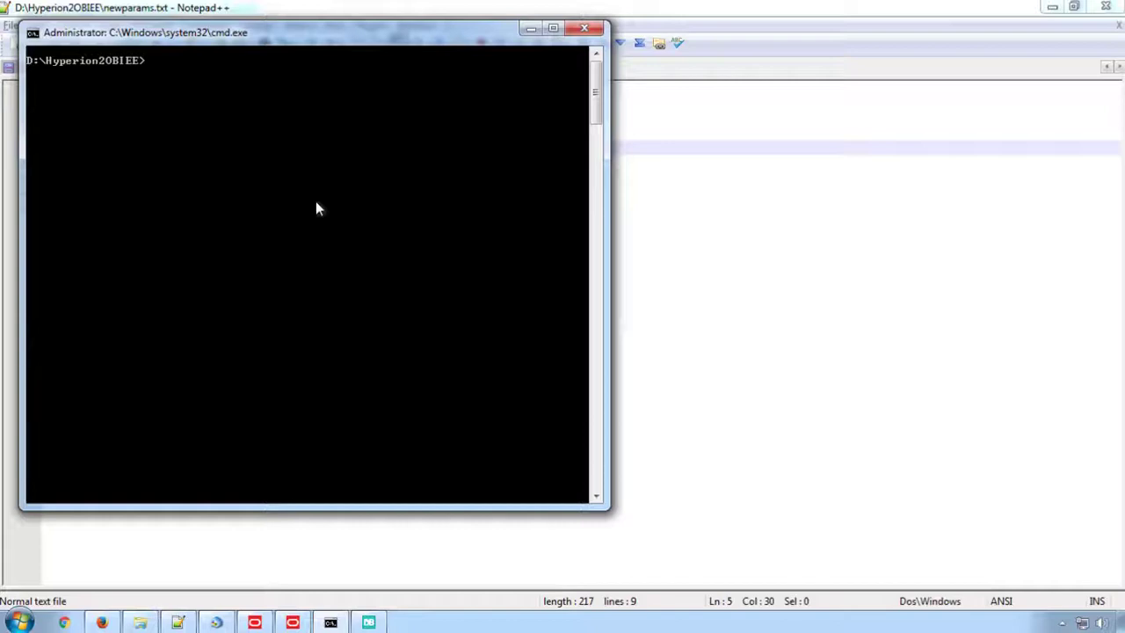
# - Run Hyper2ObieeConvertor.bat on DemoReport.bqy in the command window
pyautogui.press('Tab')
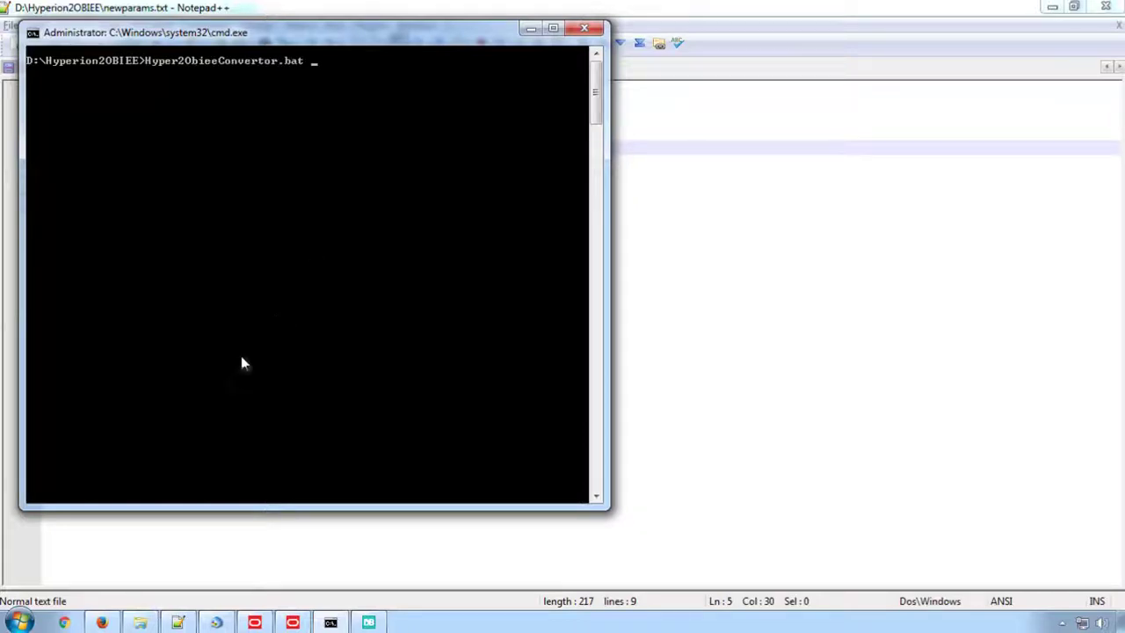
pyautogui.hotkey('alt', 'Tab')
pyautogui.press('F2')
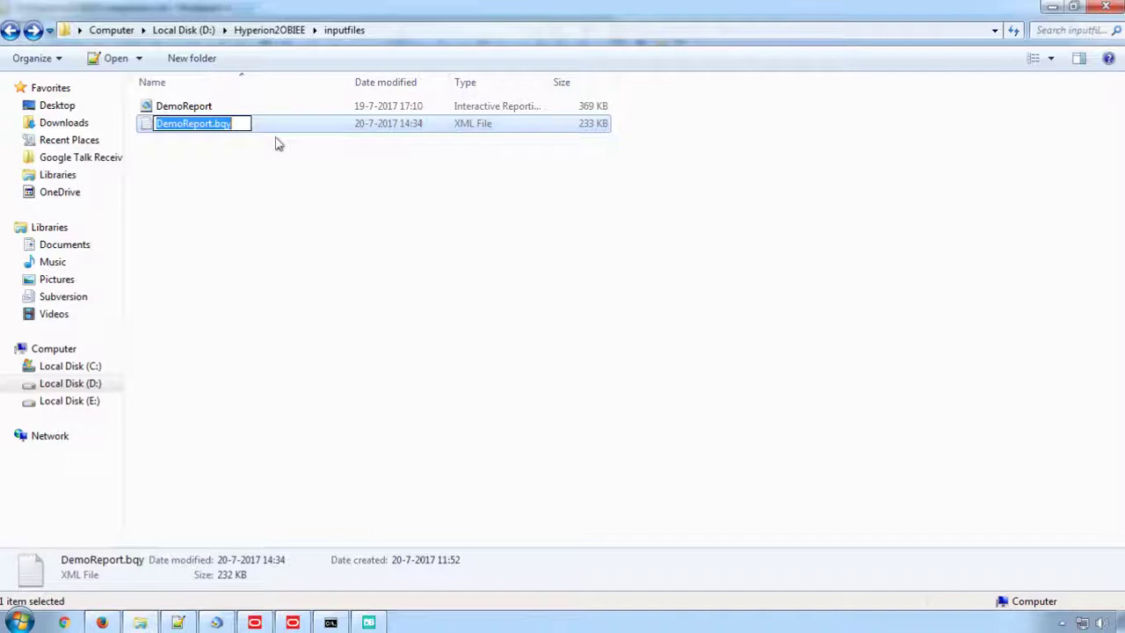
pyautogui.click(331, 622)
pyautogui.rightClick(337, 160)
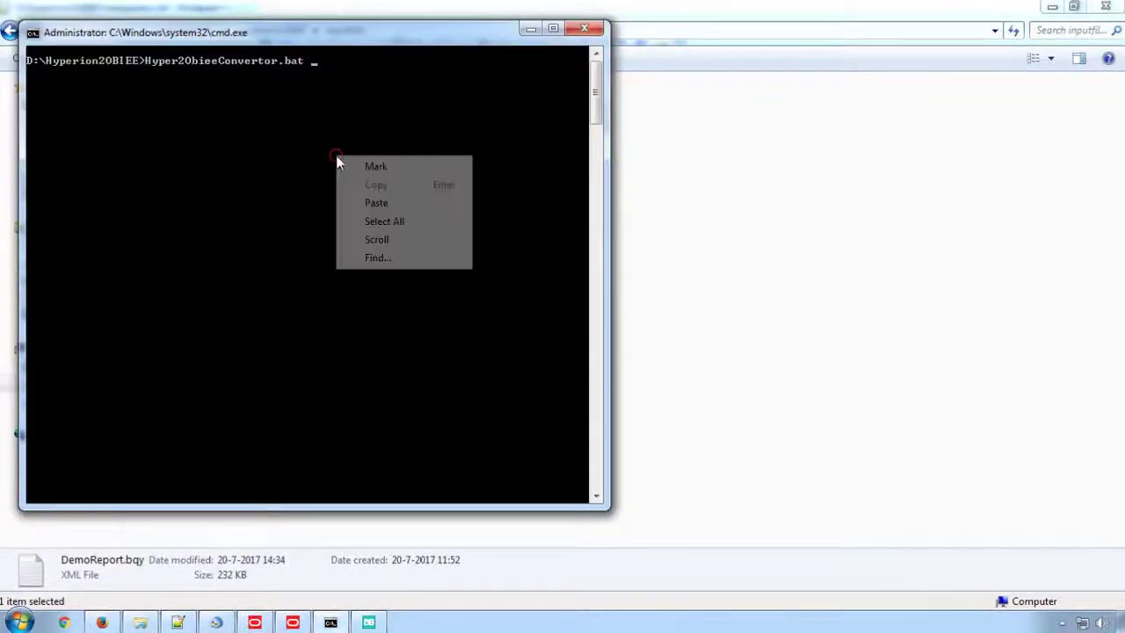
pyautogui.click(373, 203)
pyautogui.press('Return')
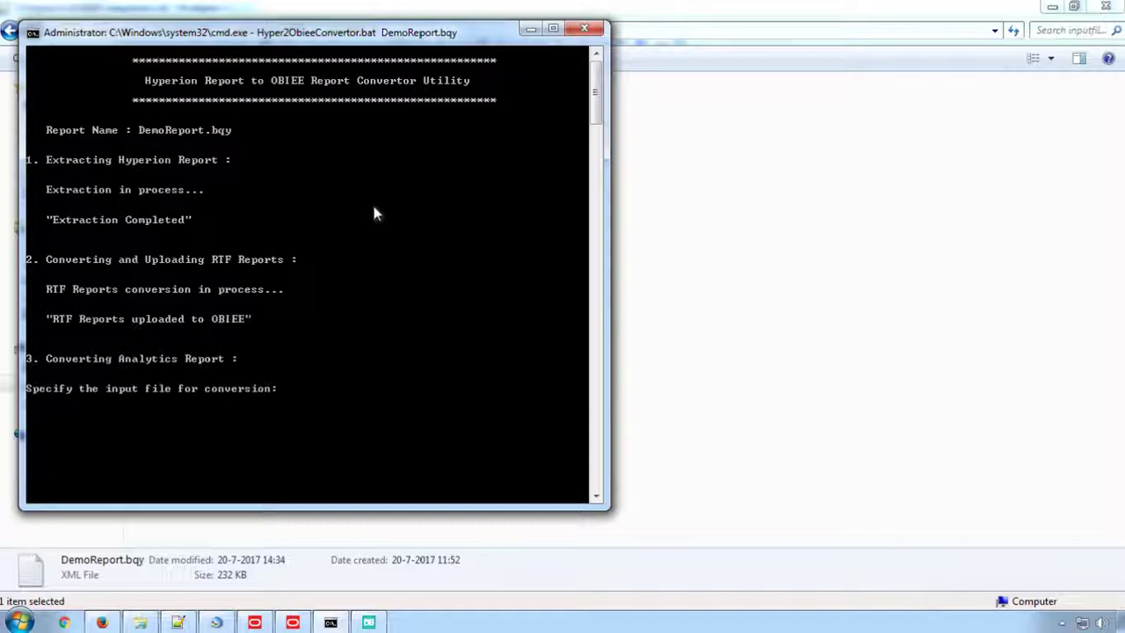
# - Supply the DemoReport.bqy.xml.out file path as the converter's input file
pyautogui.click(672, 242)
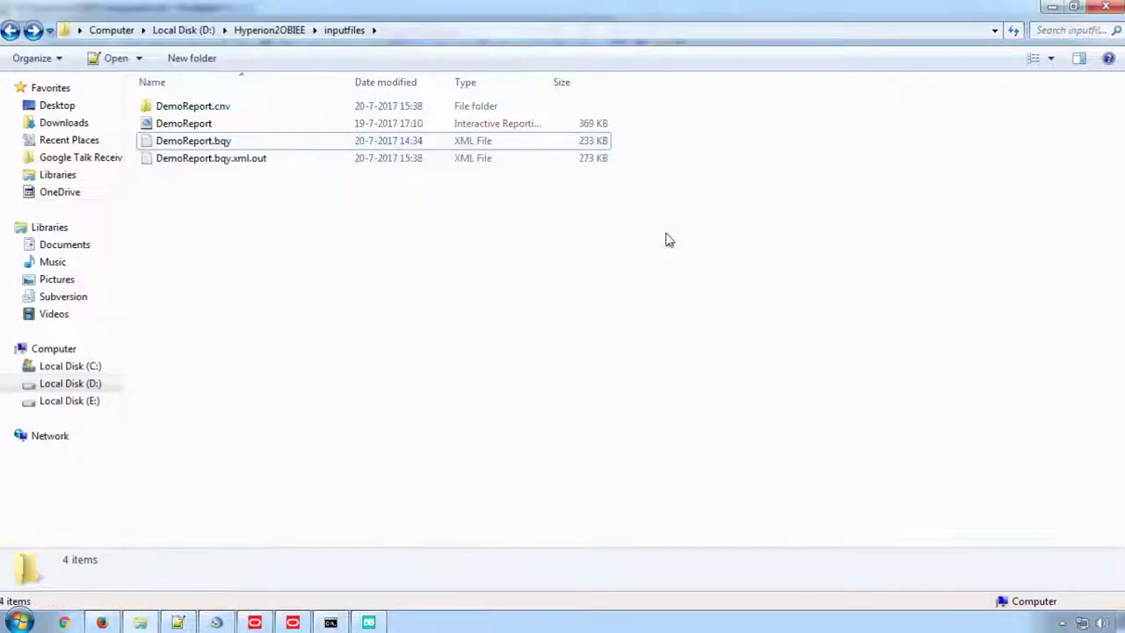
pyautogui.click(213, 163)
pyautogui.rightClick(214, 163)
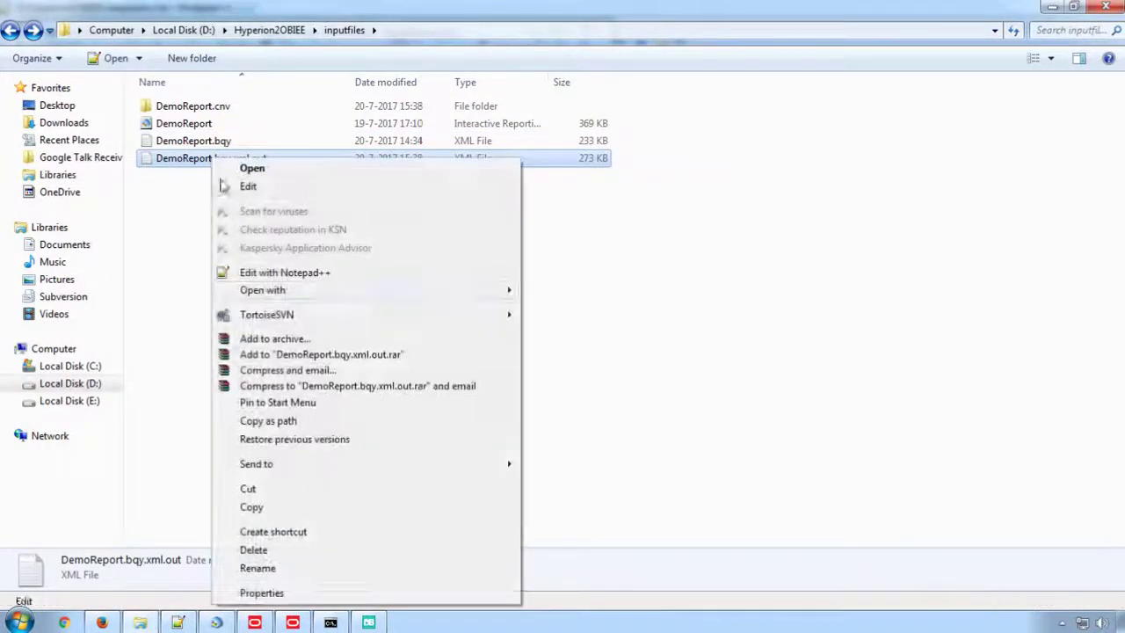
pyautogui.click(296, 420)
pyautogui.hotkey('alt', 'Tab')
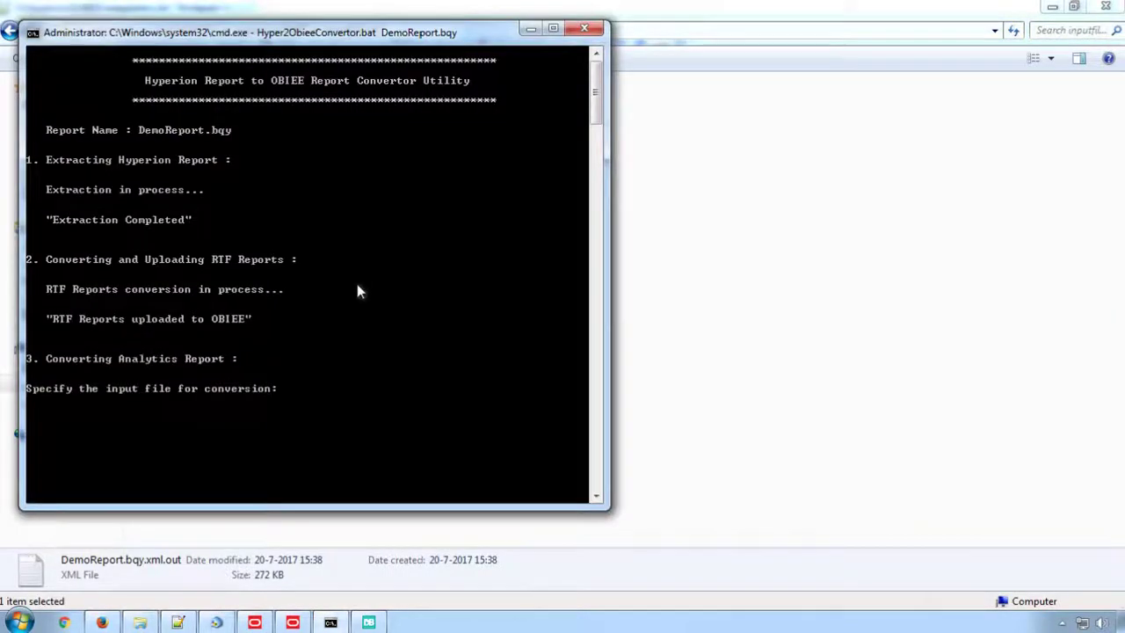
pyautogui.rightClick(357, 285)
pyautogui.click(387, 332)
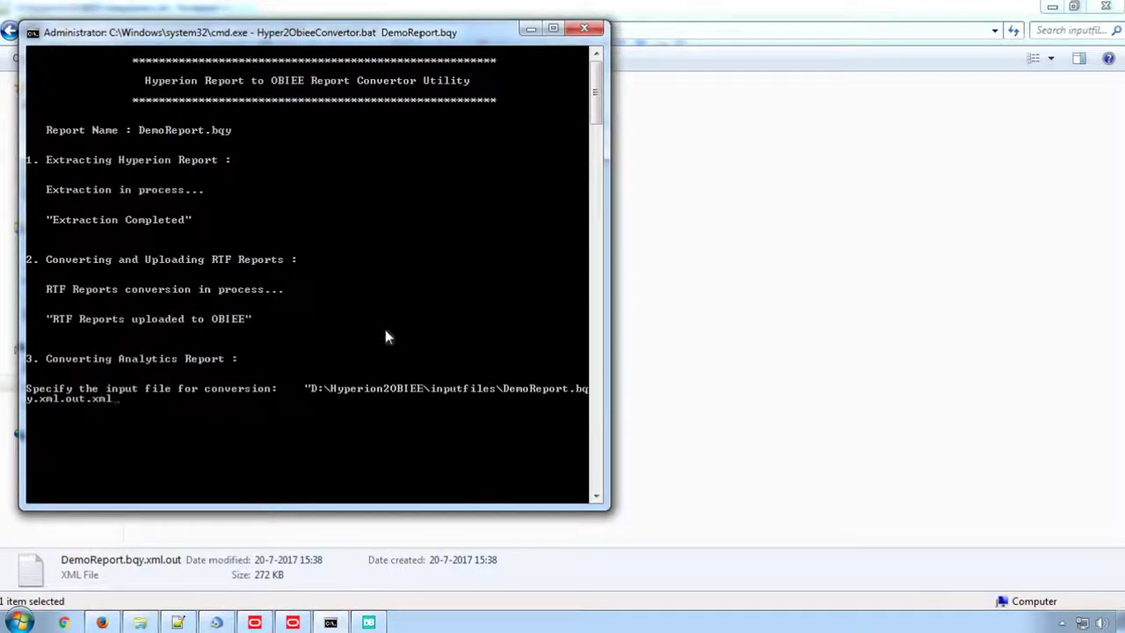
pyautogui.press('Return')
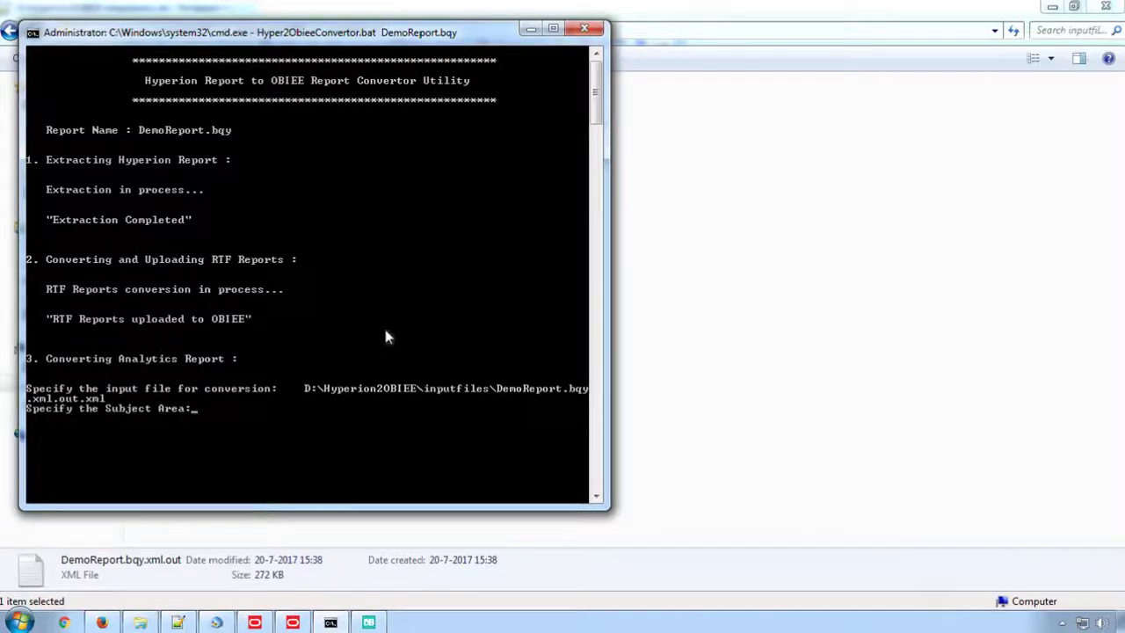
# - Enter subject area Emp Catalog, the OBIEE host and port, and login credentials
pyautogui.click(293, 622)
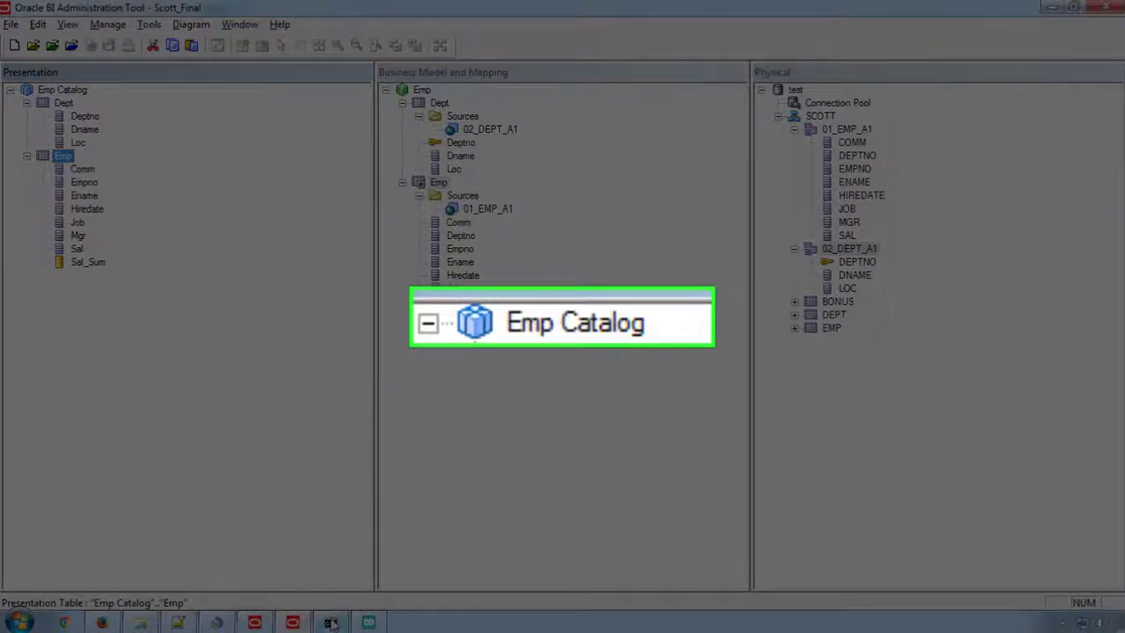
pyautogui.click(330, 622)
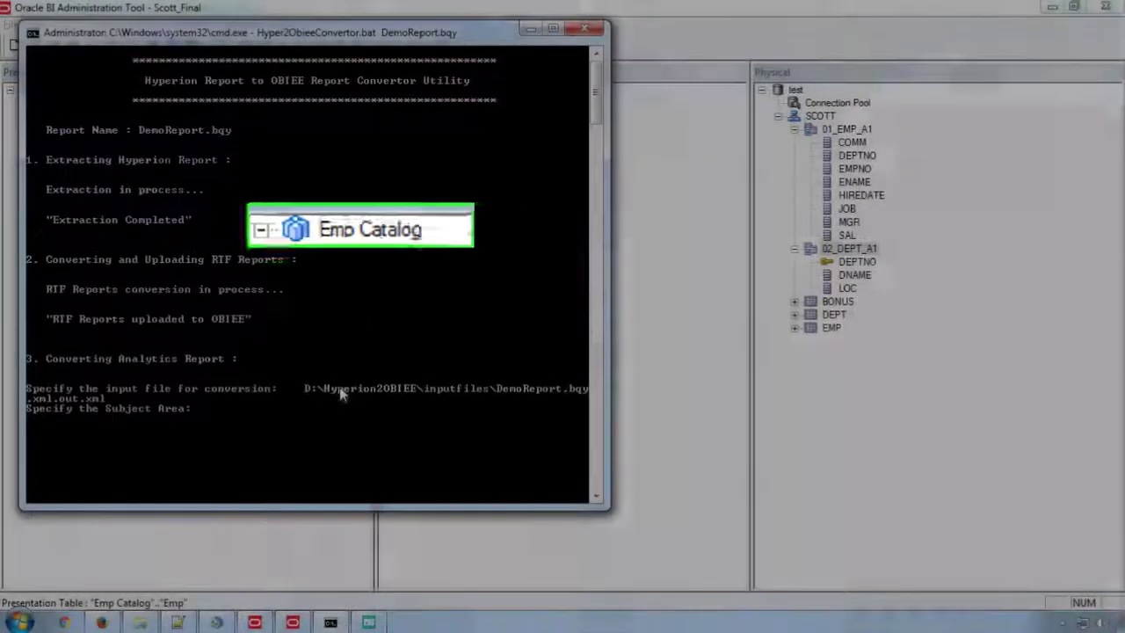
pyautogui.write('Emp Catalog')
pyautogui.press('Return')
pyautogui.write('/sha')
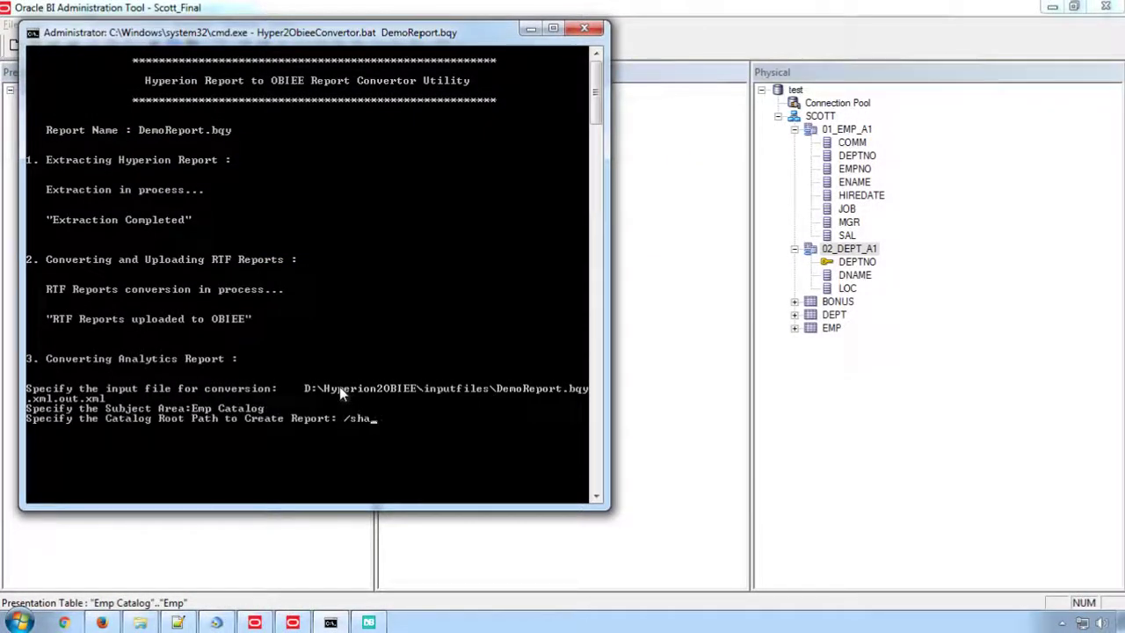
pyautogui.write('red/Dem')
pyautogui.write('o/')
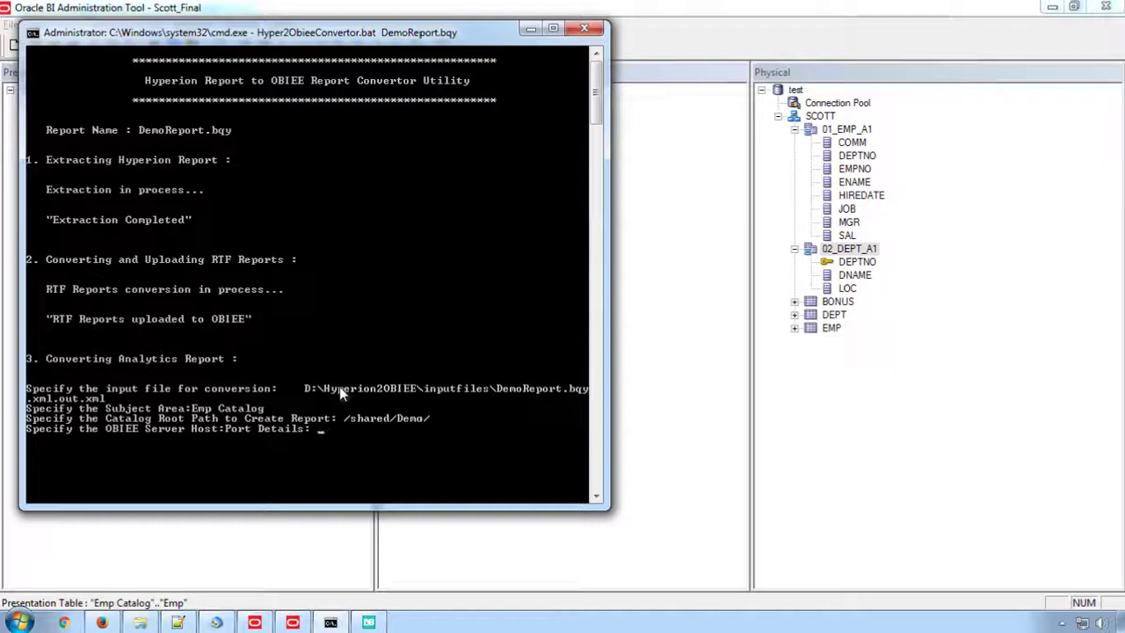
pyautogui.write('68.3.12:9704')
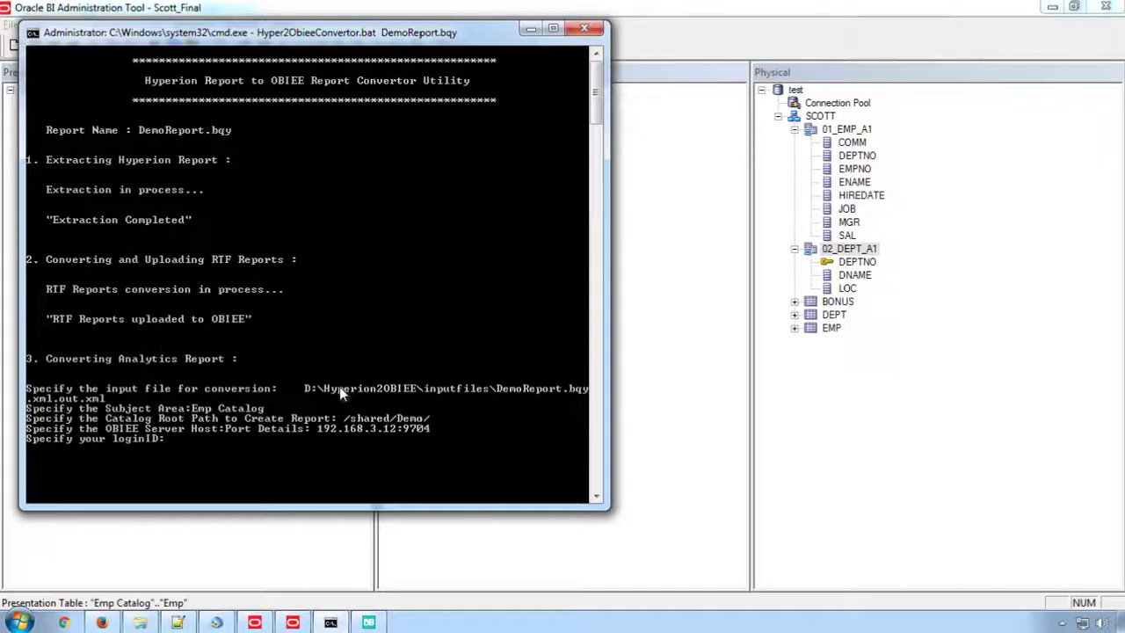
pyautogui.write('demo')
pyautogui.press('Return')
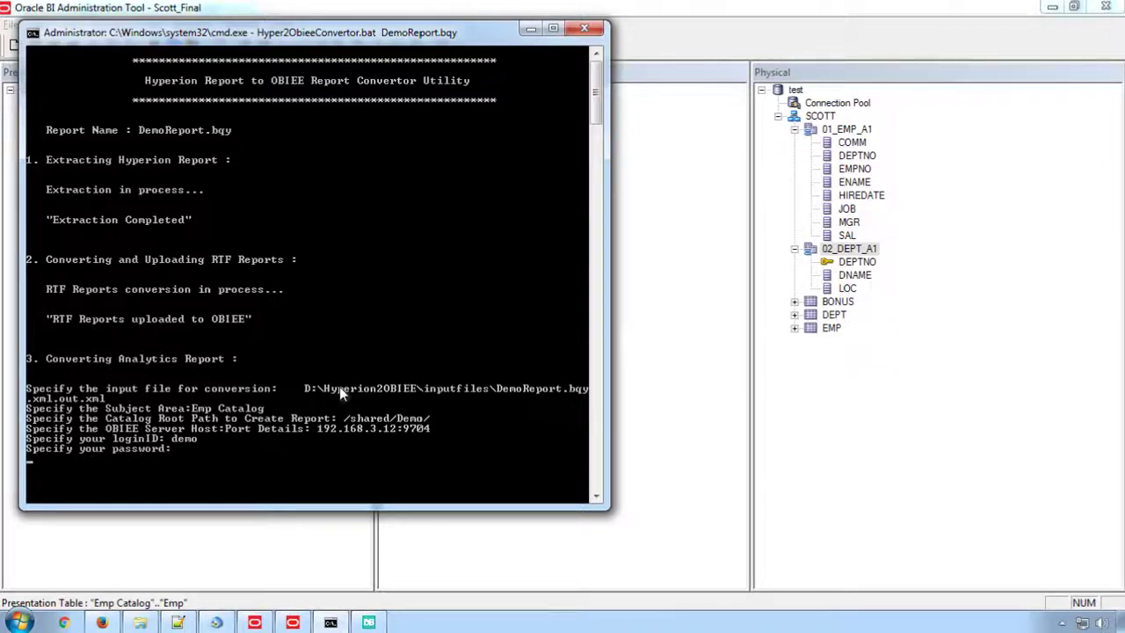
pyautogui.press('Return')
pyautogui.press('Return')
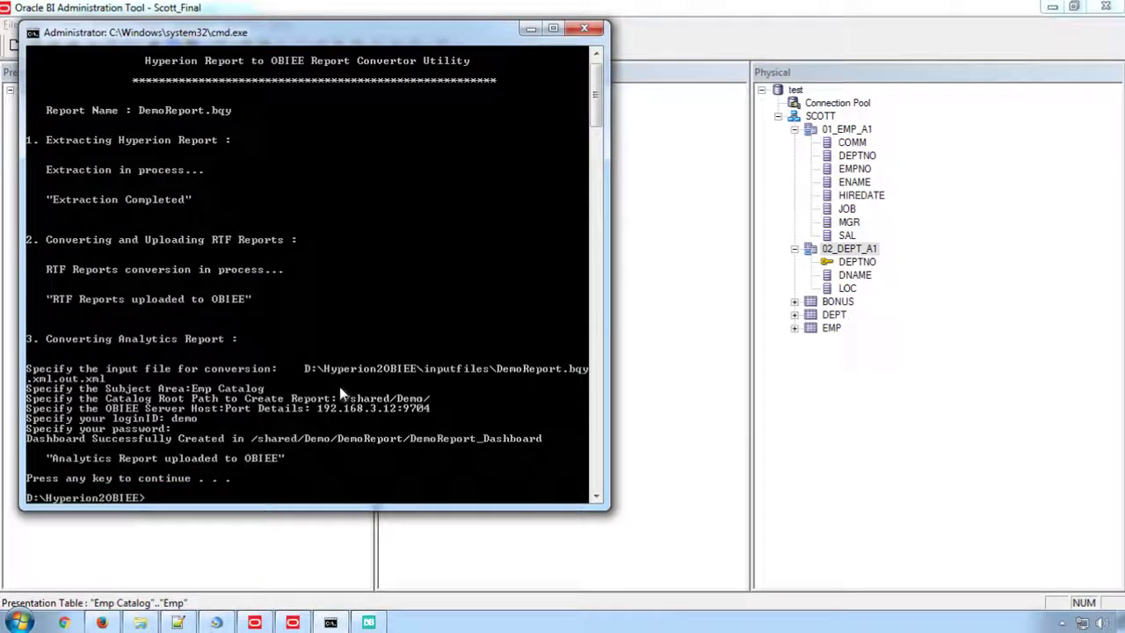
# - Open DemoReport_Dashboard from the refreshed DemoReport folder in the BI catalog
pyautogui.click(97, 623)
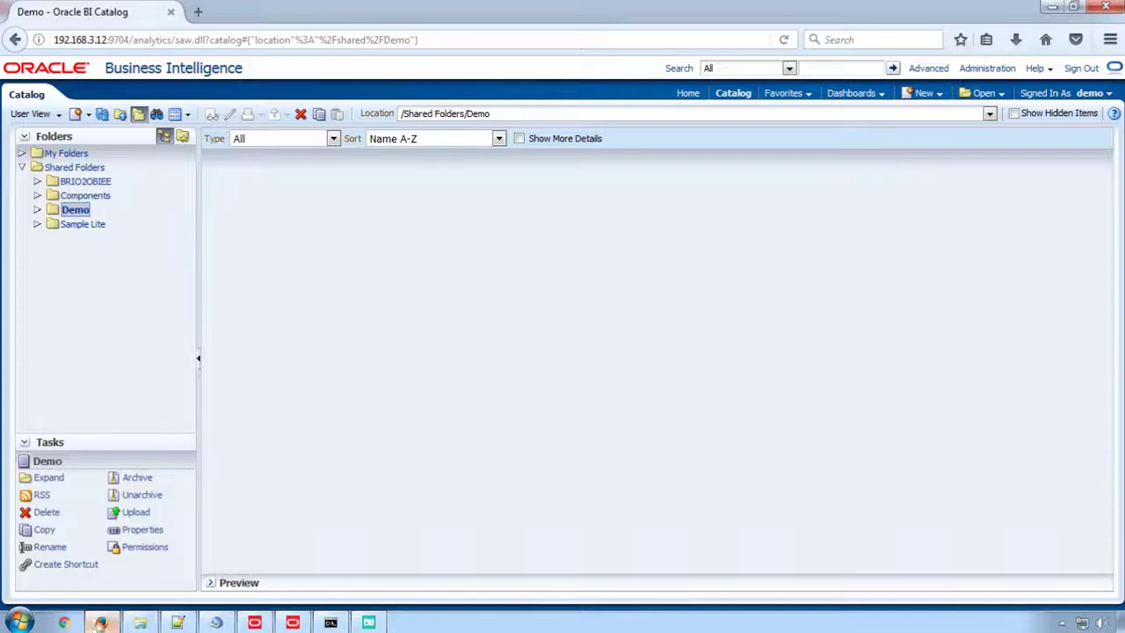
pyautogui.click(103, 116)
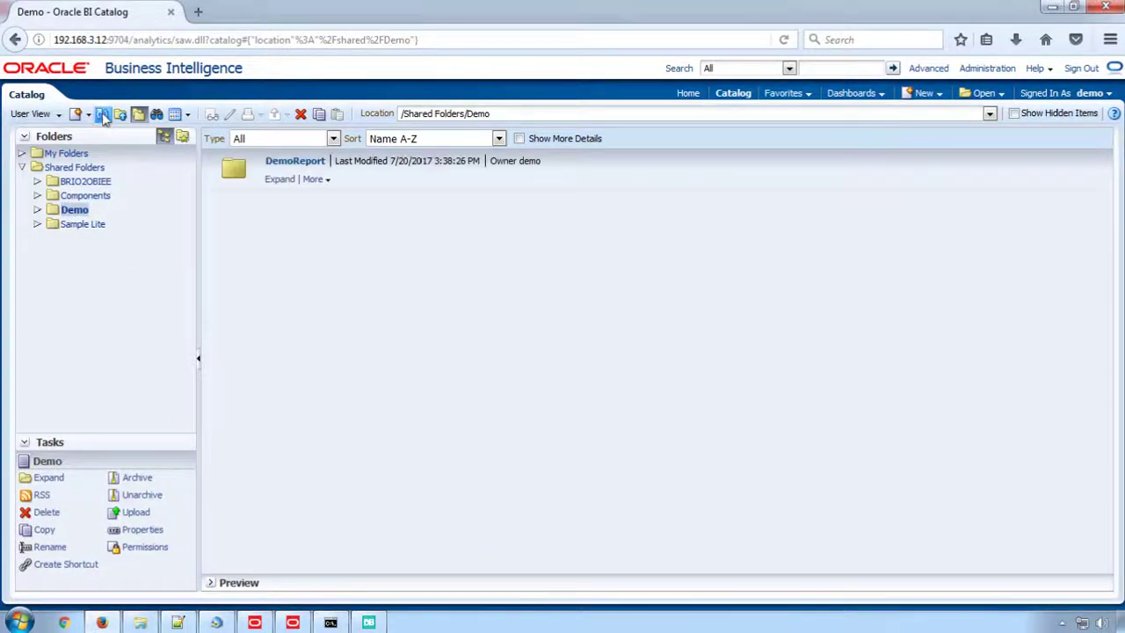
pyautogui.click(280, 180)
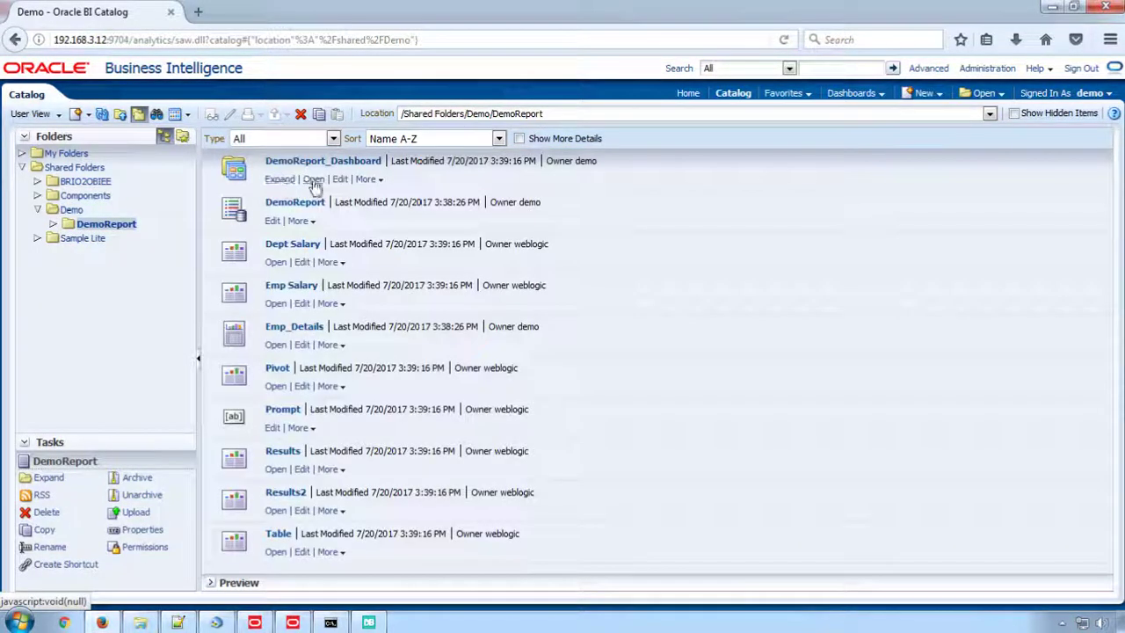
pyautogui.click(314, 179)
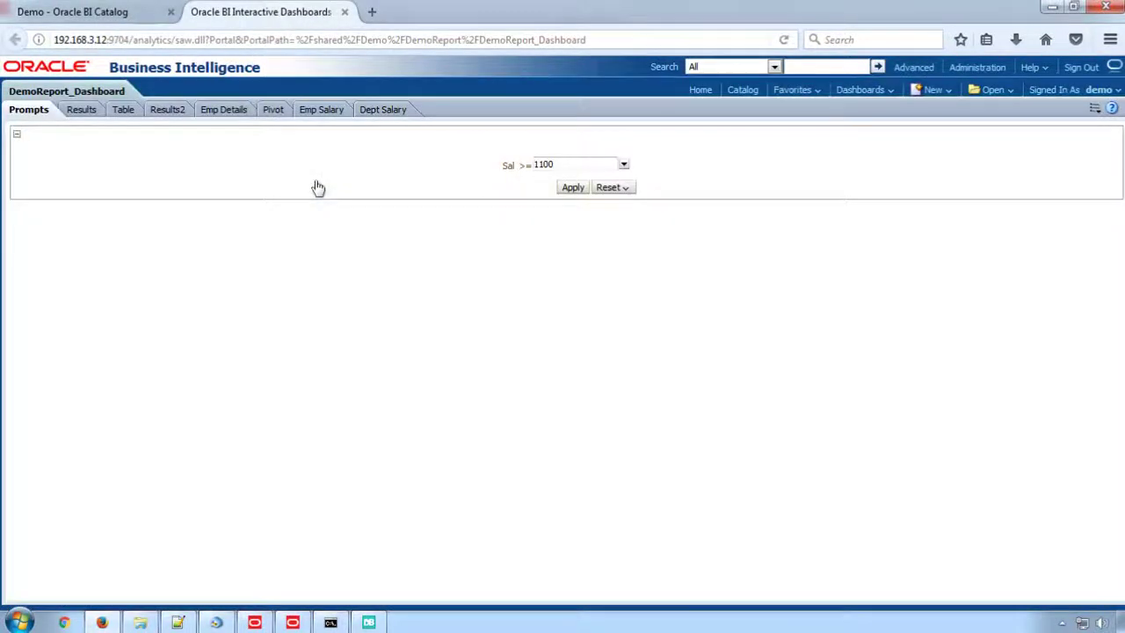
pyautogui.click(573, 188)
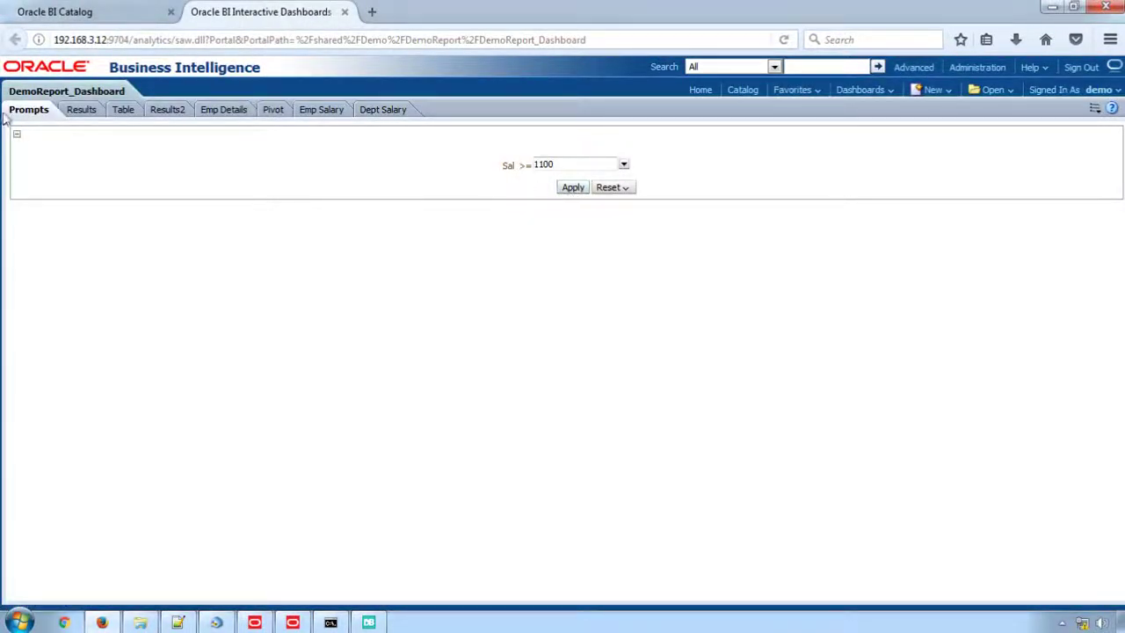
# - Browse every dashboard page, end on Results, and dock the browser to the left half
pyautogui.click(80, 110)
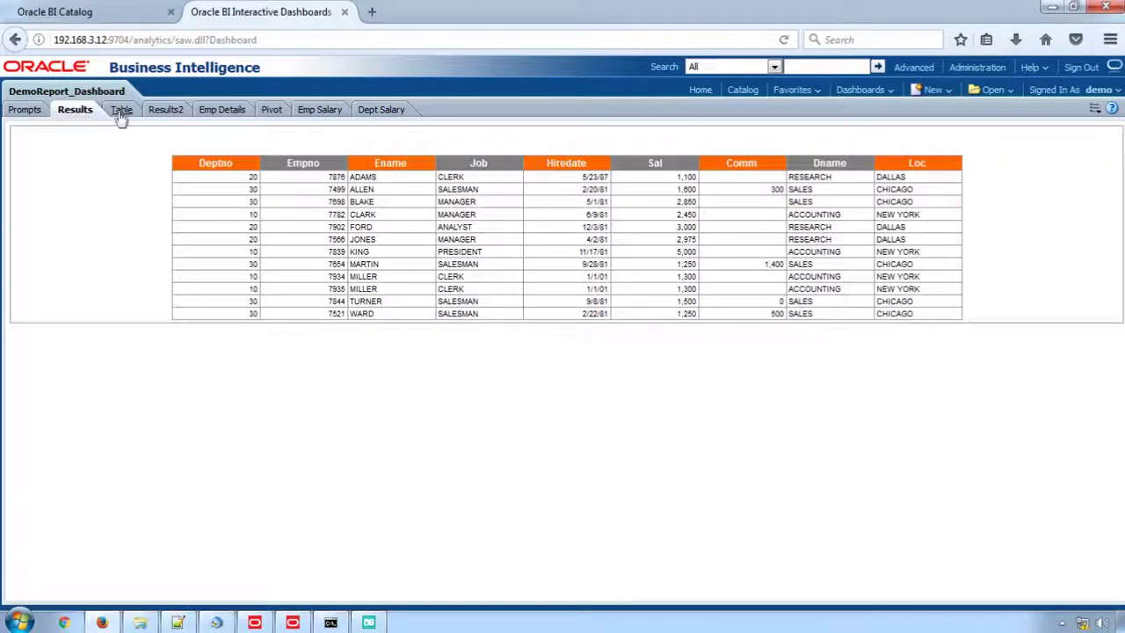
pyautogui.click(122, 111)
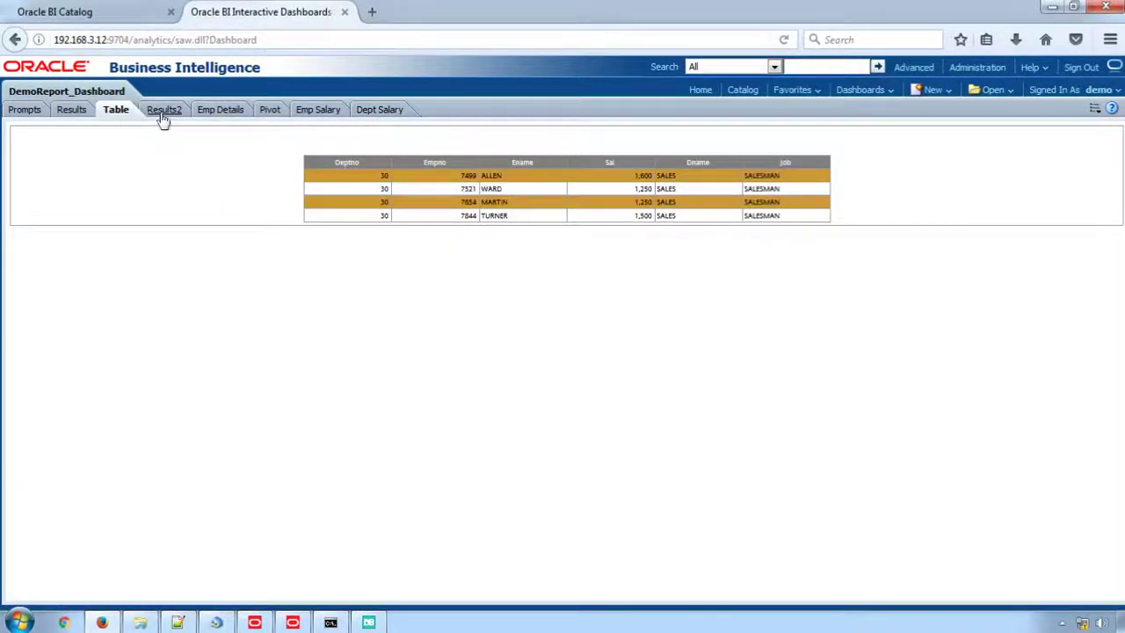
pyautogui.click(162, 114)
pyautogui.click(225, 115)
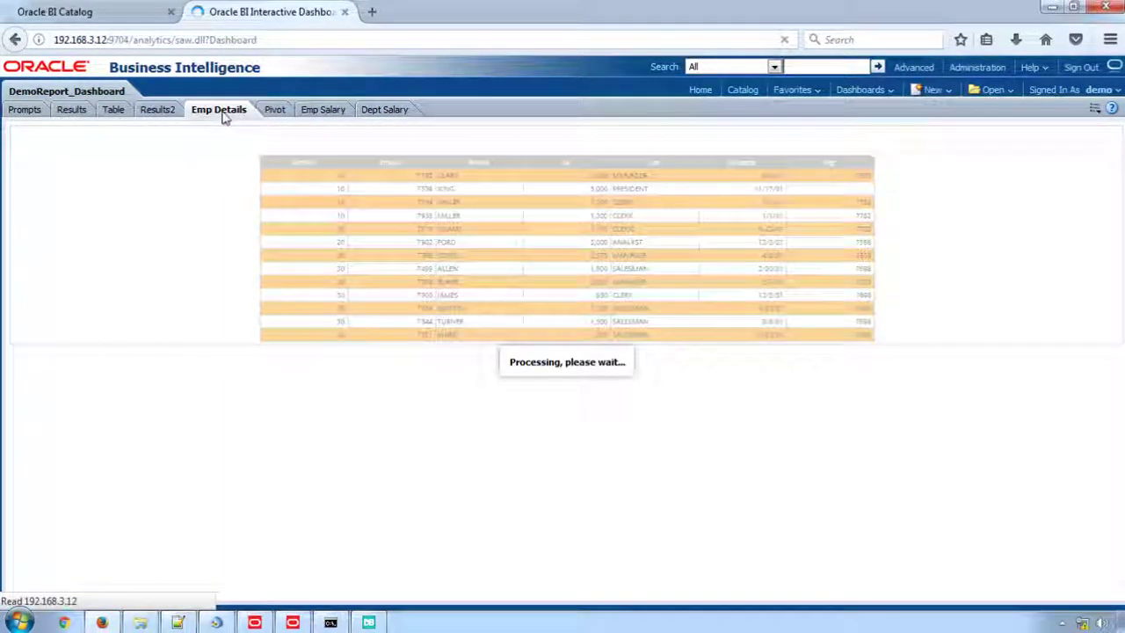
pyautogui.click(280, 114)
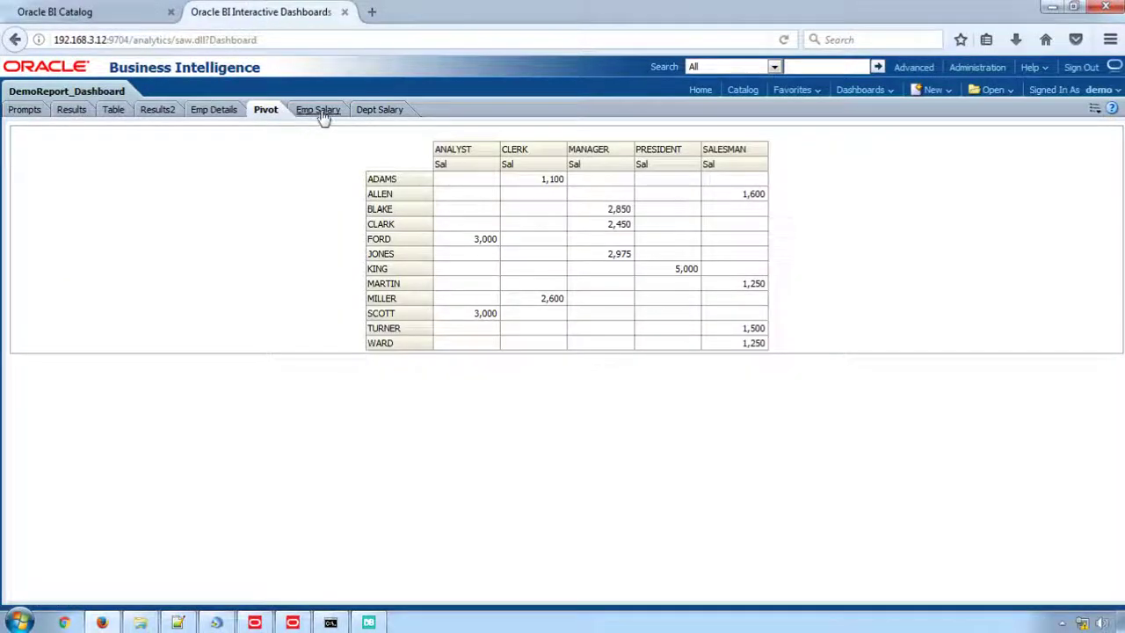
pyautogui.click(318, 111)
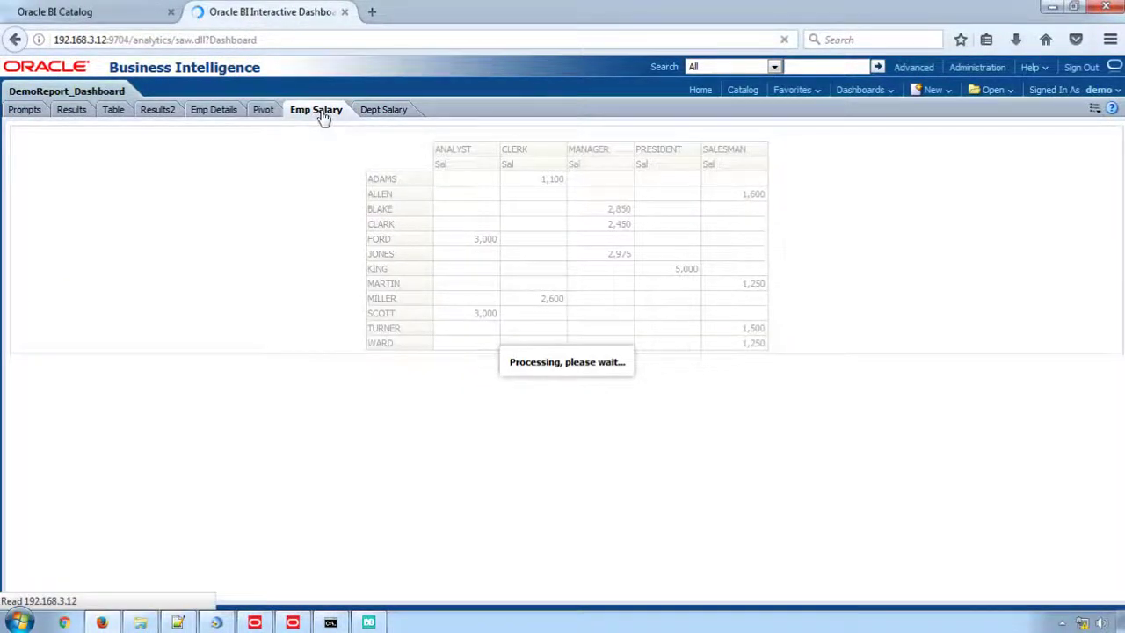
pyautogui.click(380, 114)
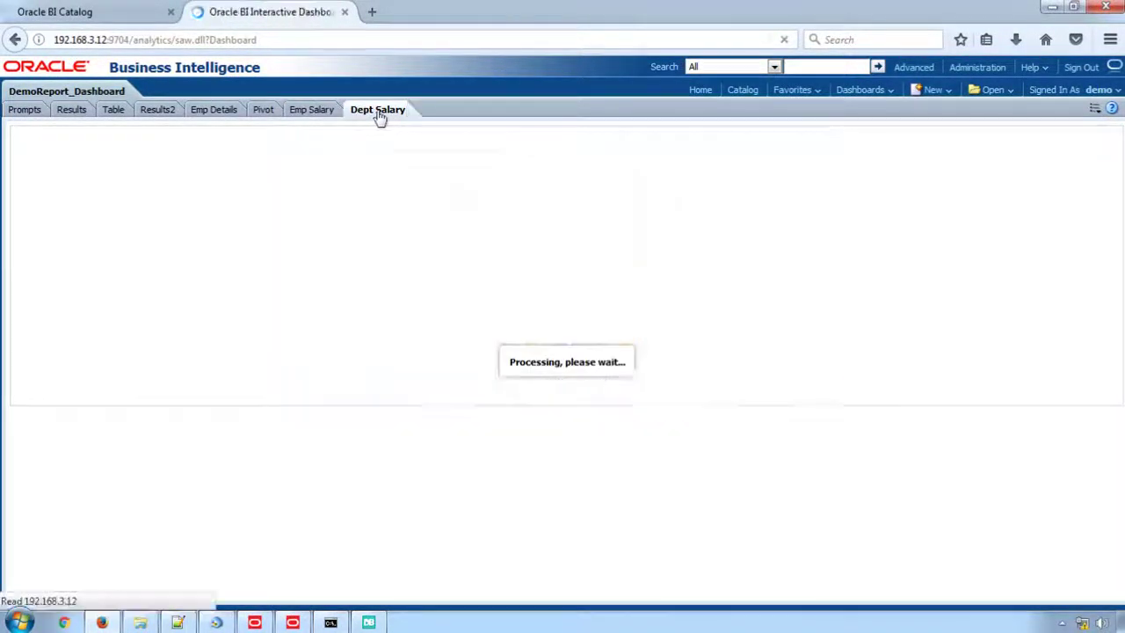
pyautogui.click(75, 114)
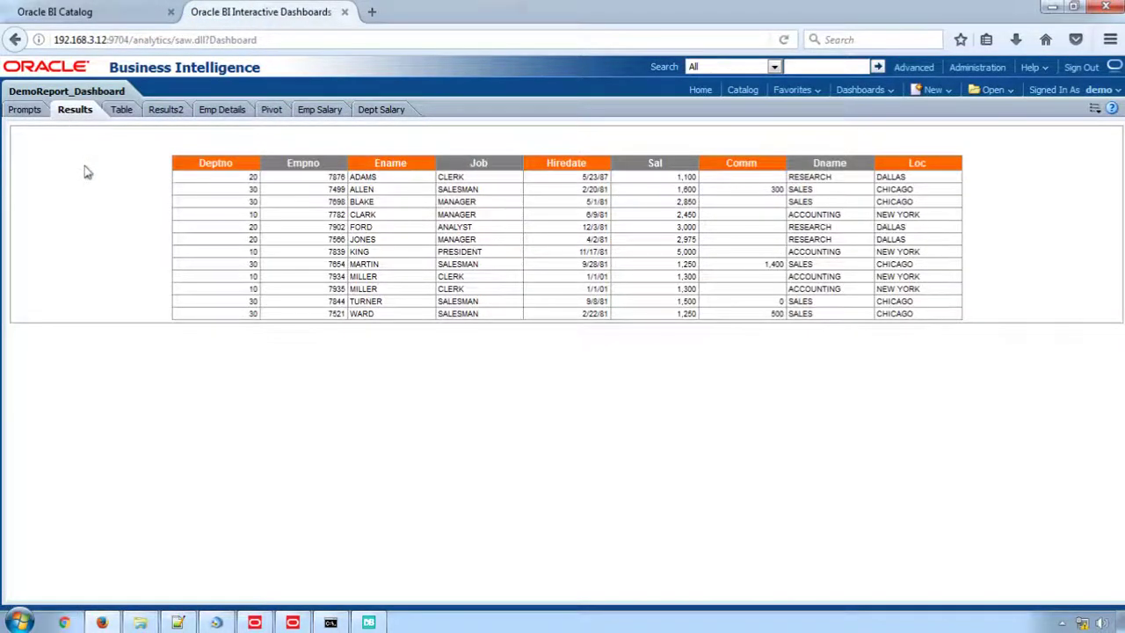
pyautogui.press('super+Left')
# - Dock Hyperion to the right half and compare its Results section with the dashboard
pyautogui.click(216, 622)
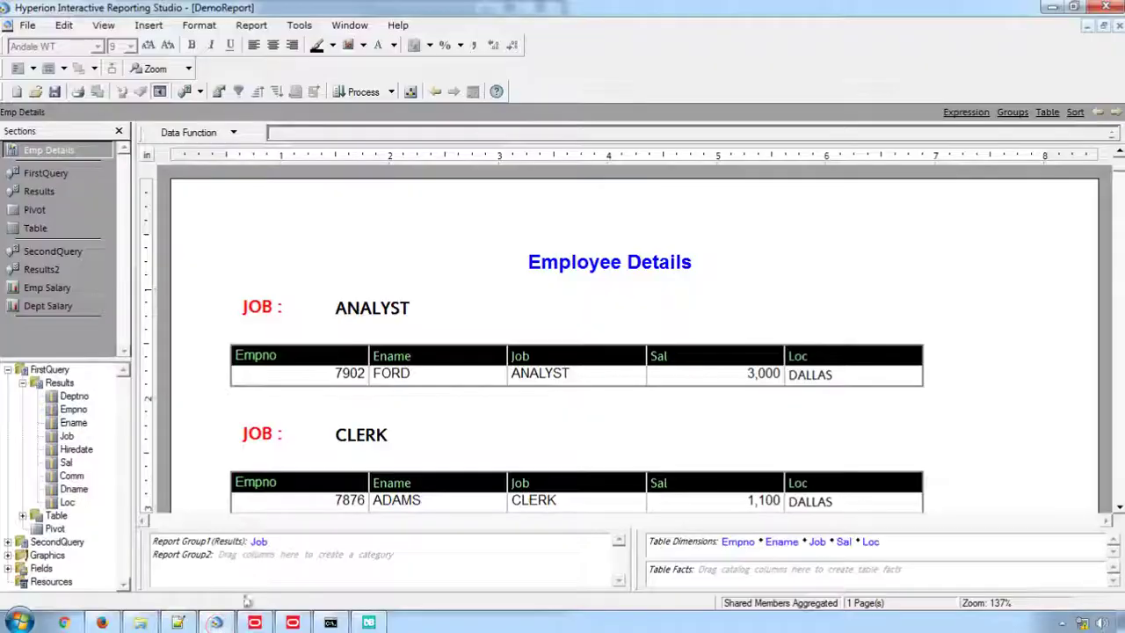
pyautogui.press('super+Right')
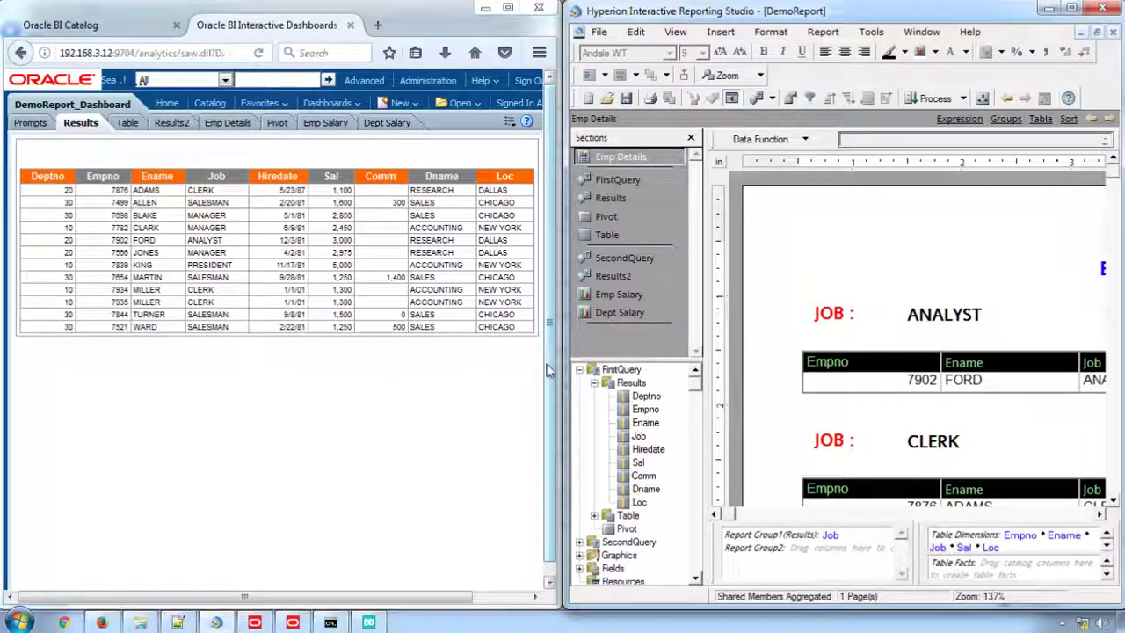
pyautogui.click(615, 199)
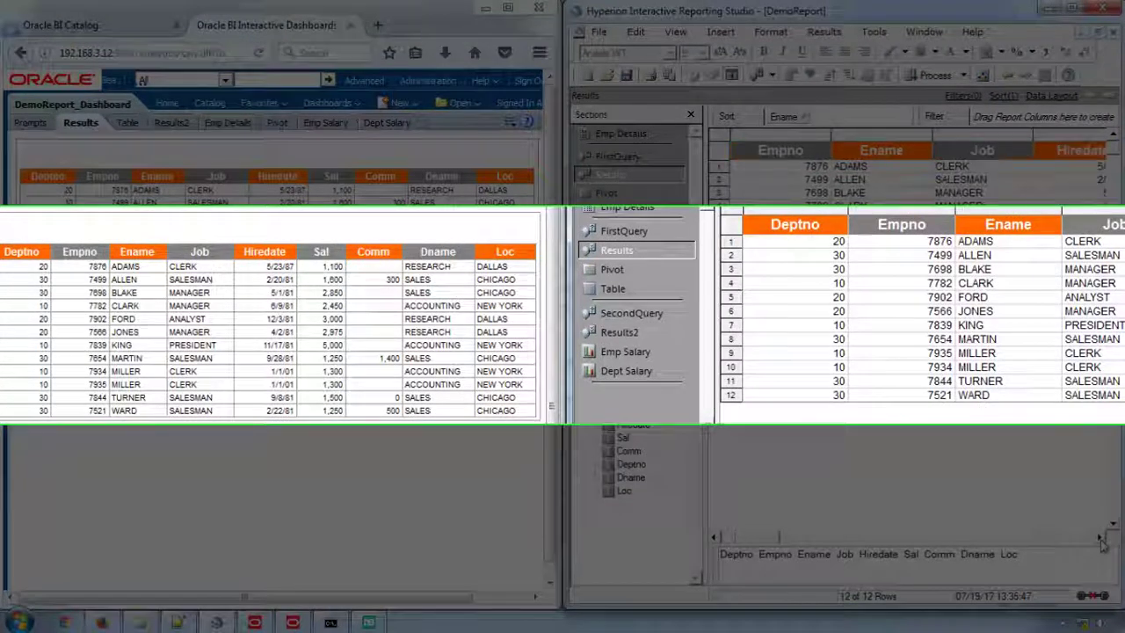
pyautogui.click(1100, 537)
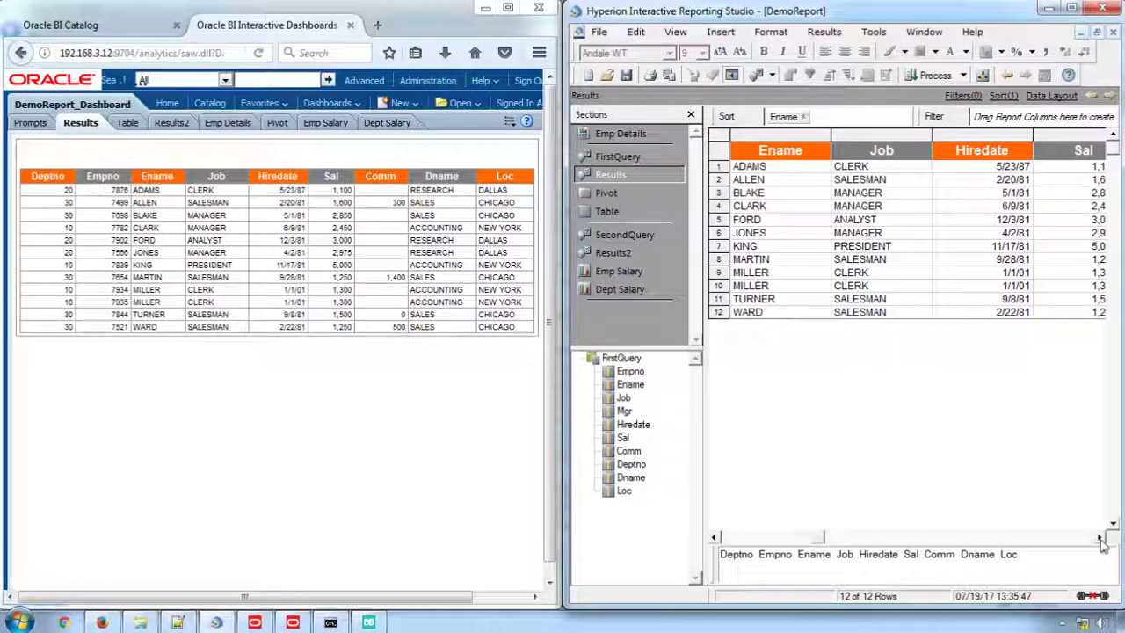
pyautogui.click(1100, 536)
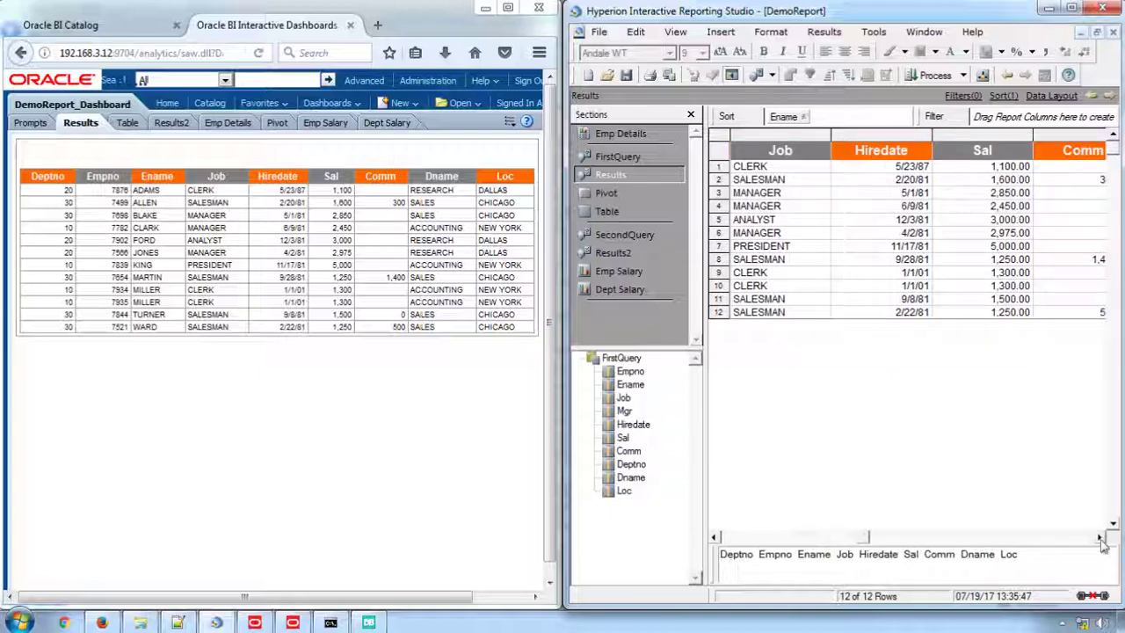
pyautogui.click(1100, 537)
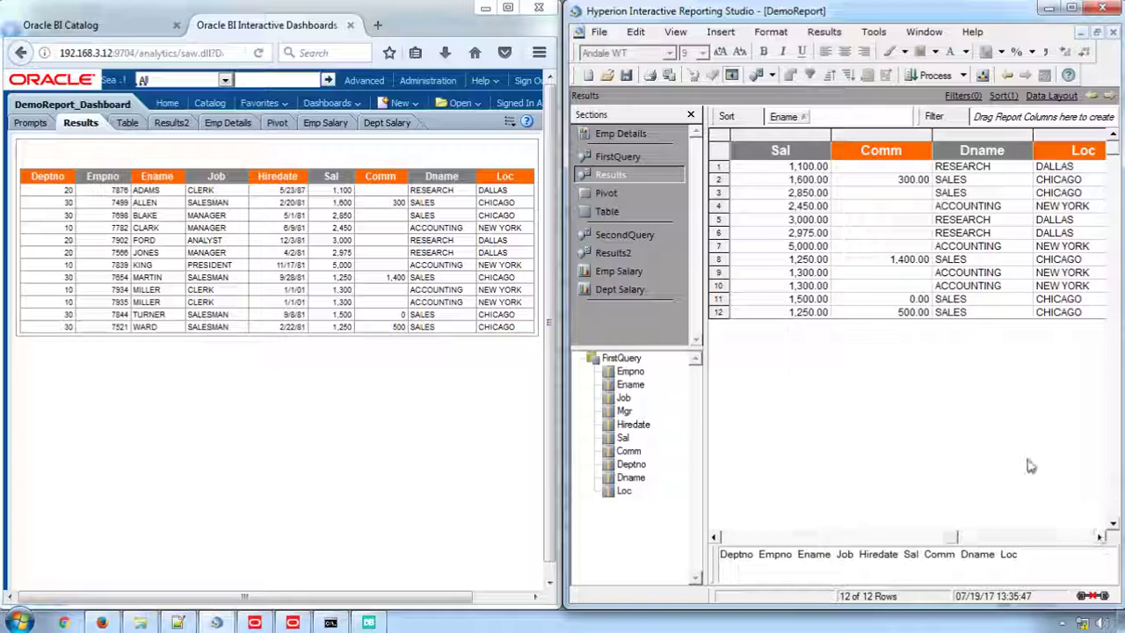
# - Compare the Table and Results2 sections with the matching dashboard pages
pyautogui.click(122, 122)
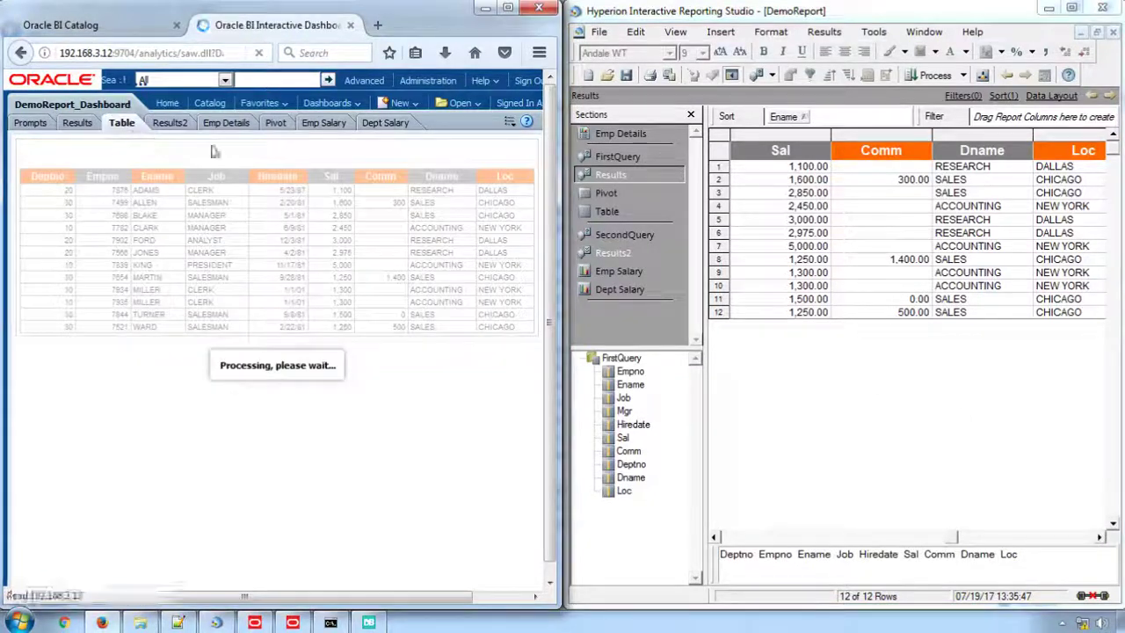
pyautogui.click(606, 211)
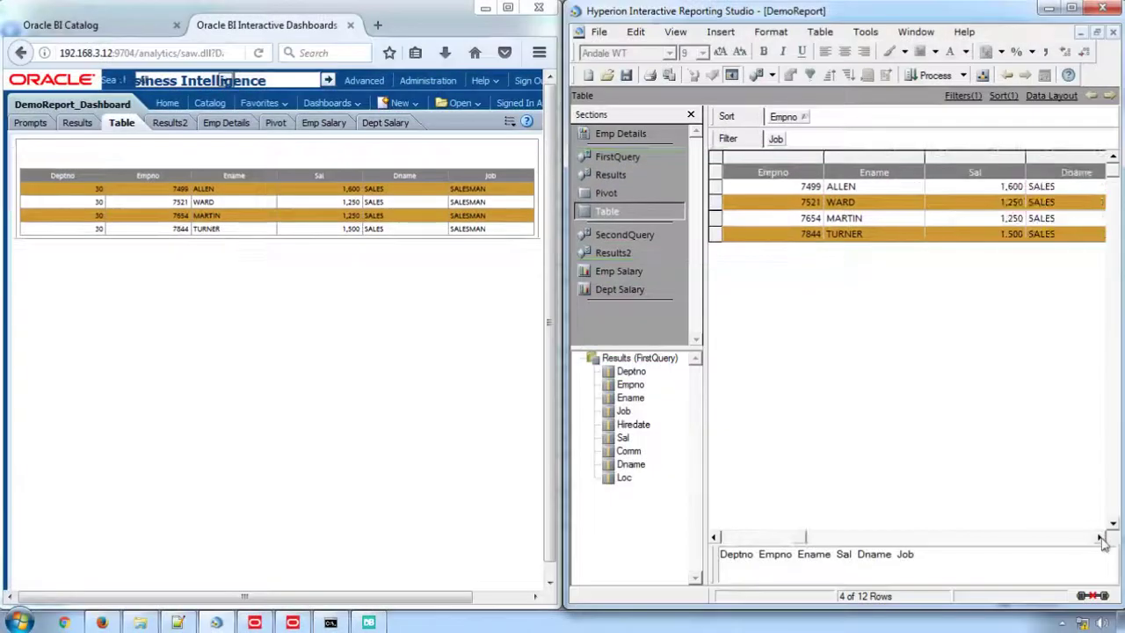
pyautogui.click(1100, 537)
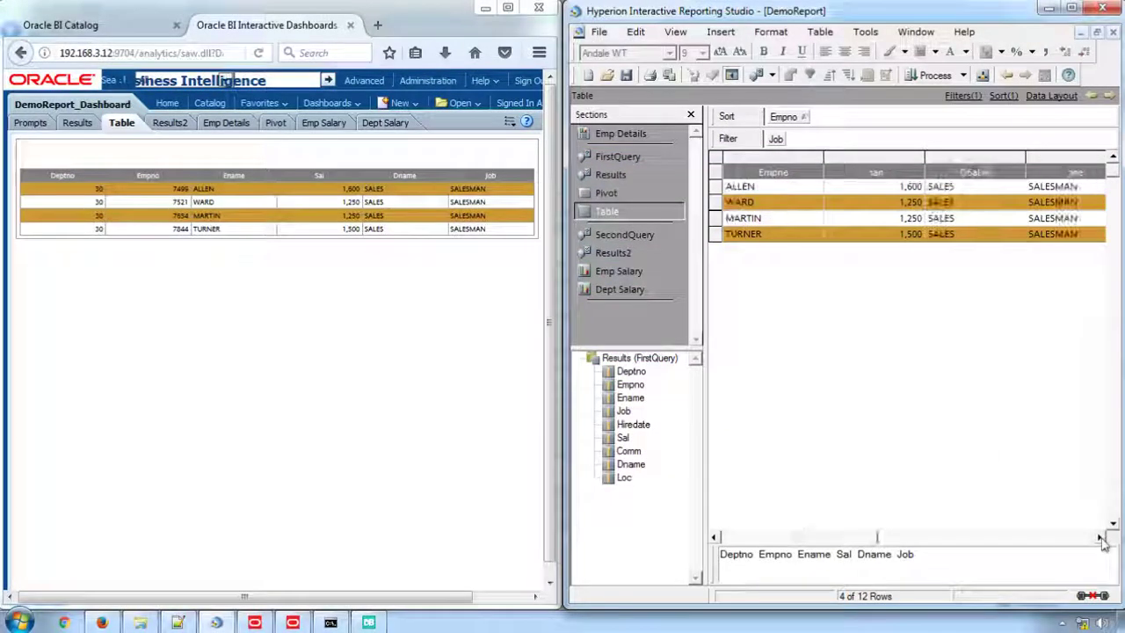
pyautogui.click(167, 127)
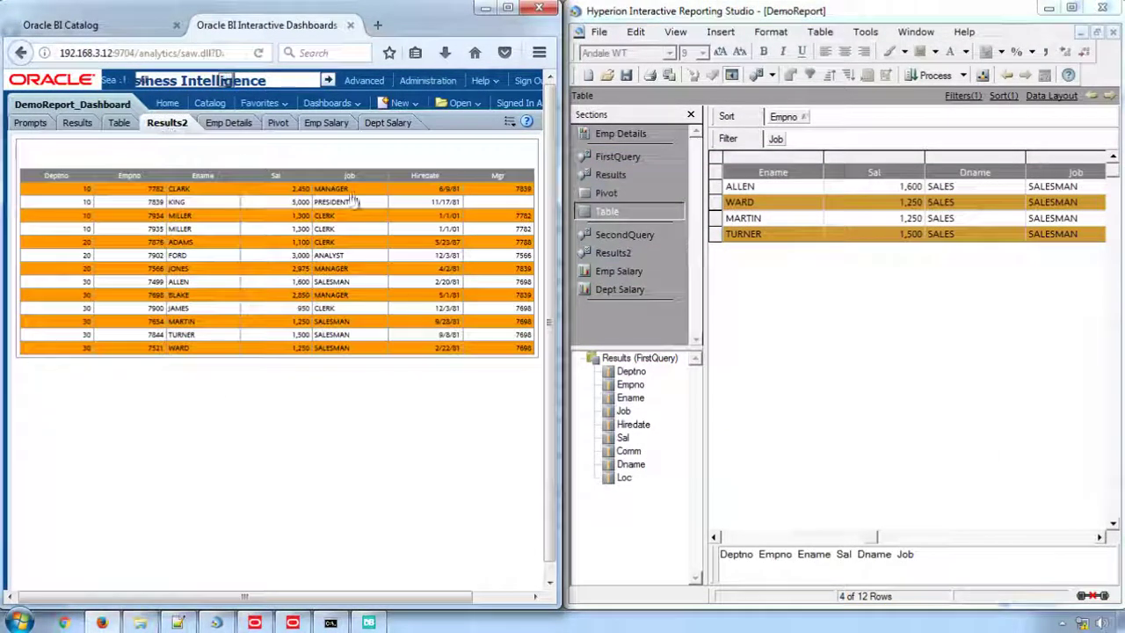
pyautogui.click(608, 254)
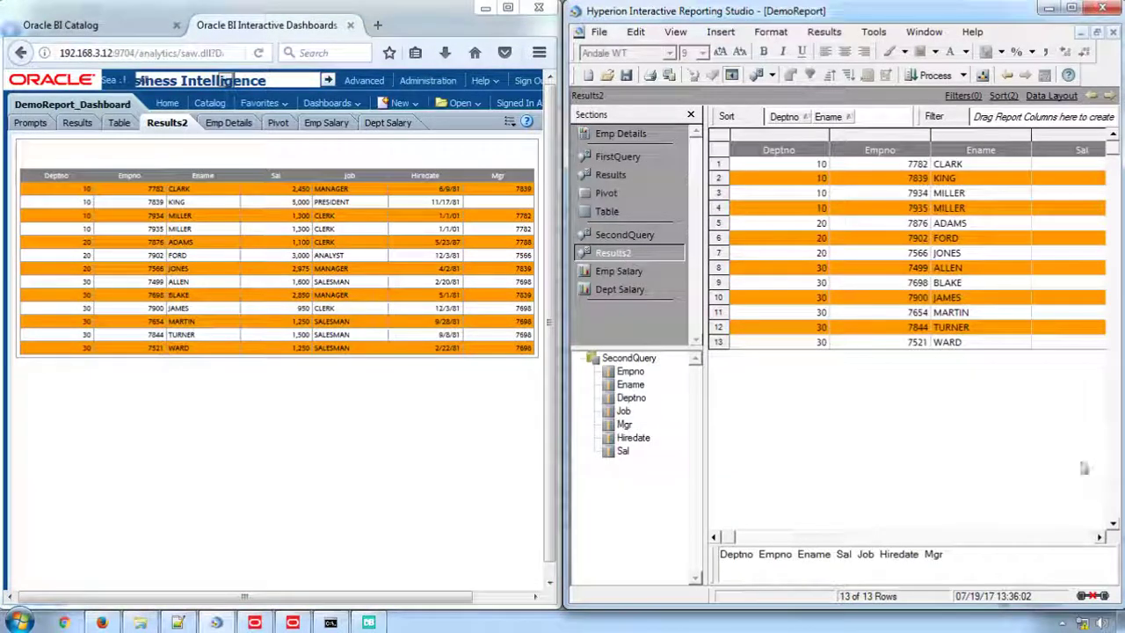
pyautogui.click(1099, 537)
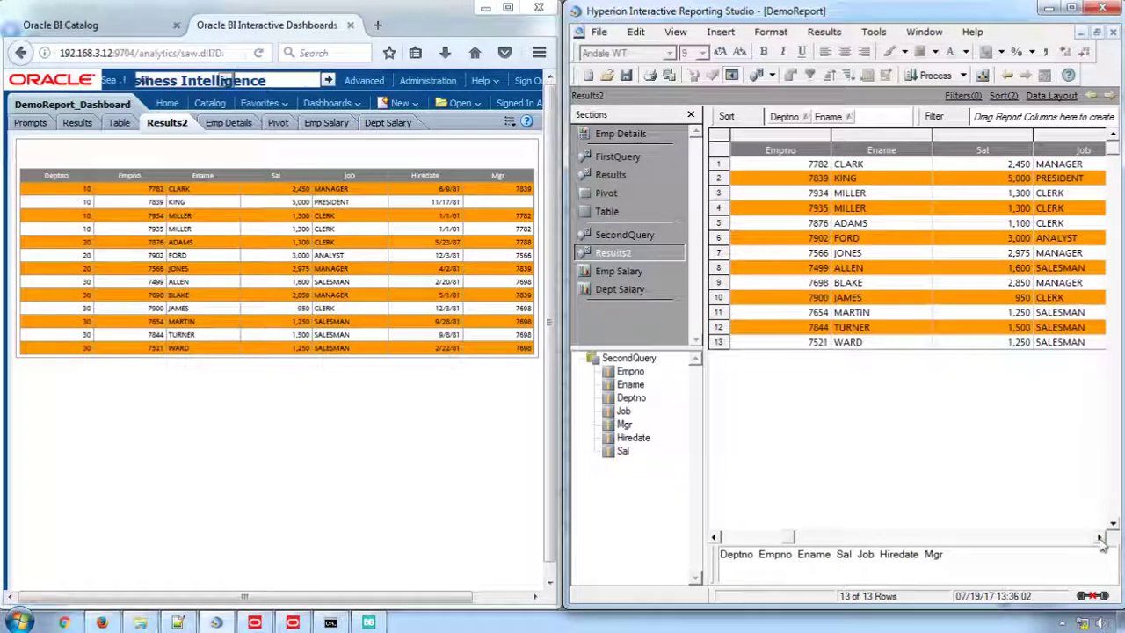
# - Compare Emp Details in both windows, inspecting the job group heading's formula
pyautogui.click(228, 123)
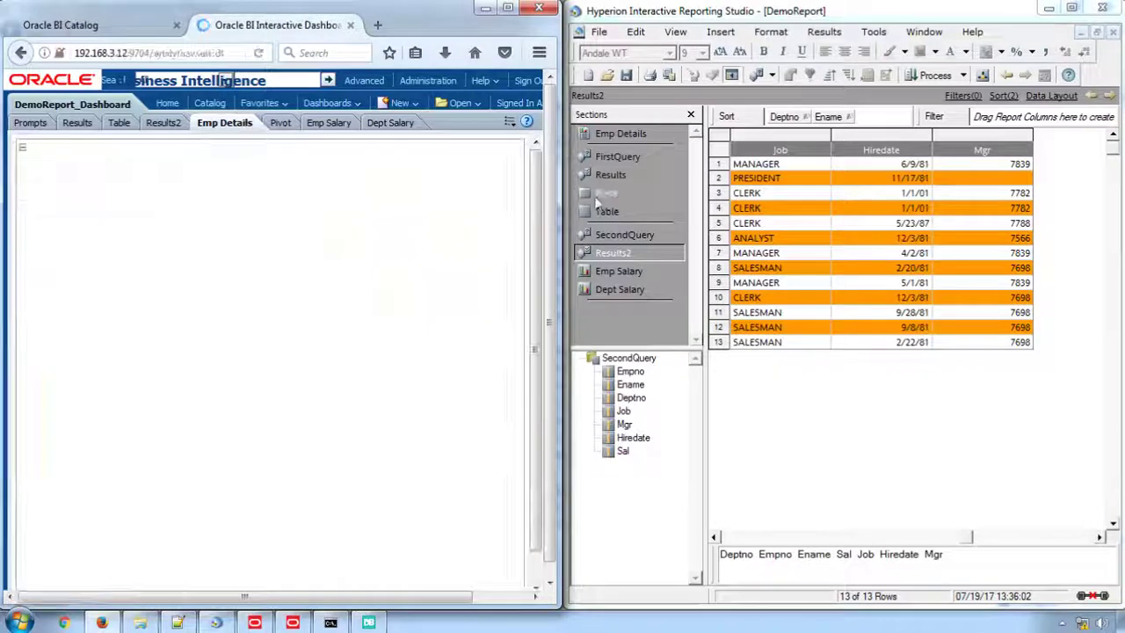
pyautogui.click(618, 137)
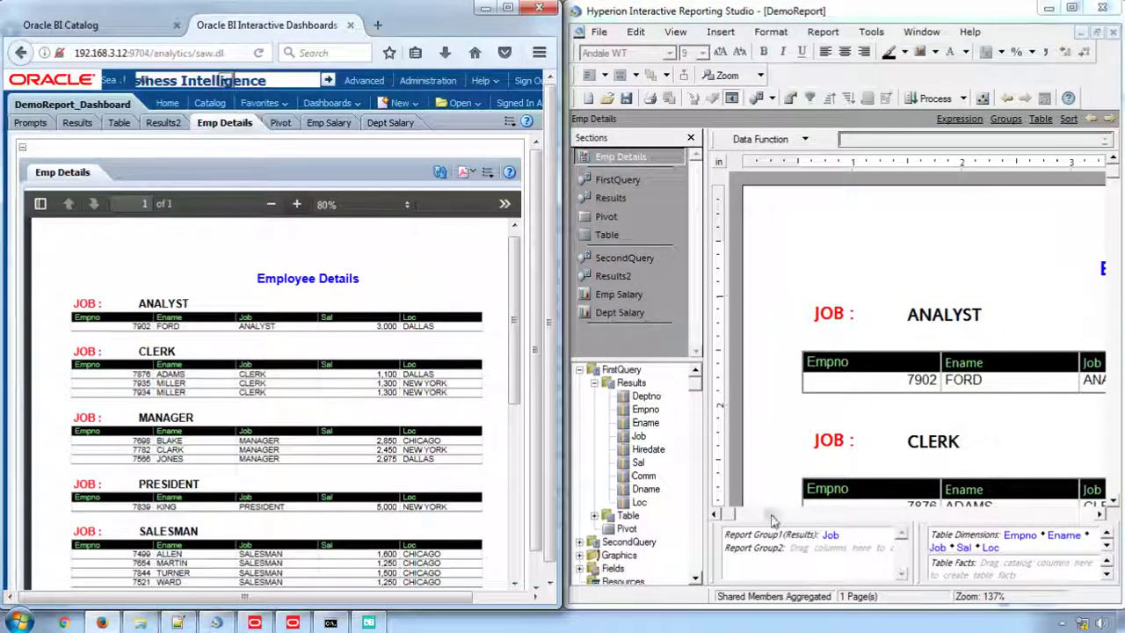
pyautogui.click(940, 314)
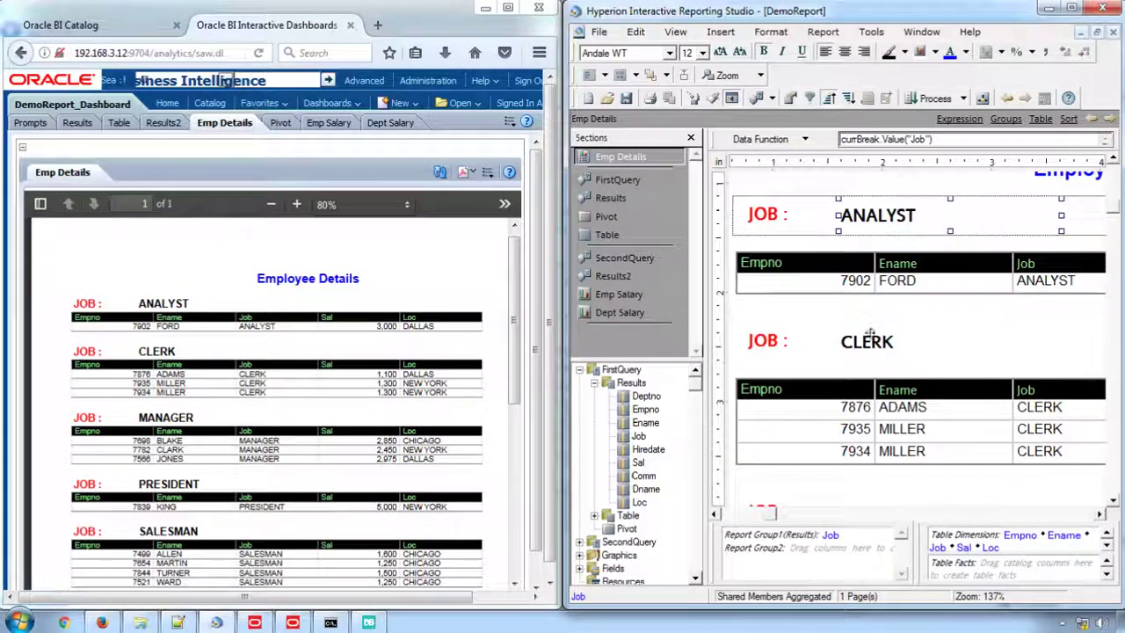
pyautogui.scroll(-2, 870, 333)
pyautogui.scroll(-2, 870, 343)
pyautogui.scroll(-1, 870, 360)
pyautogui.scroll(-2, 873, 367)
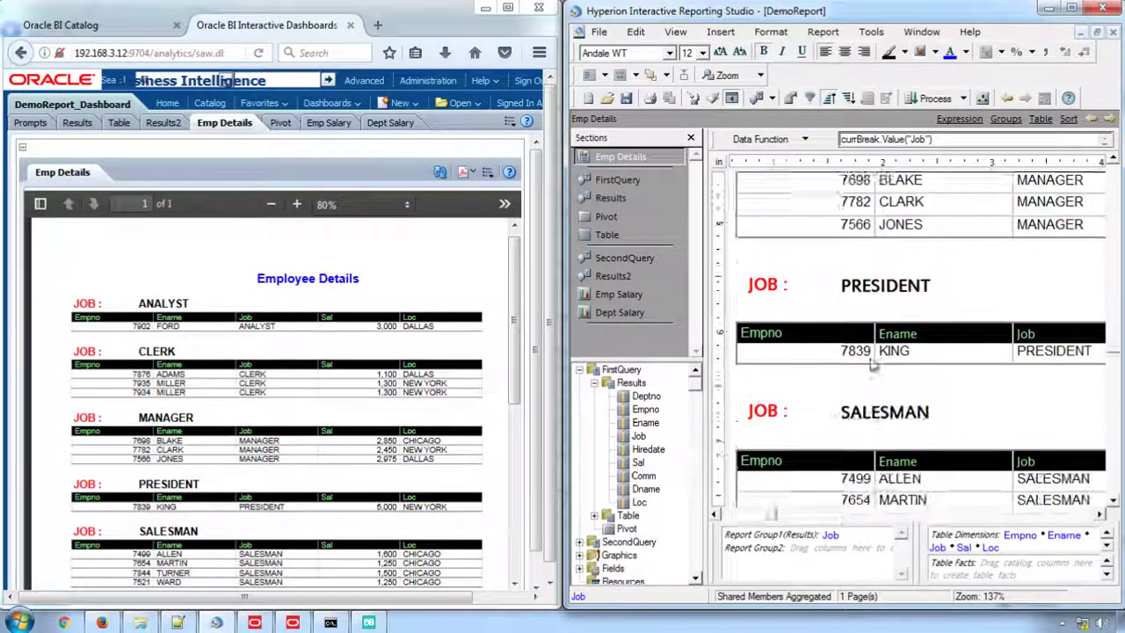
pyautogui.scroll(-2, 873, 367)
# - Compare the Pivot, Emp Salary and Dept Salary views, then maximize the dashboard window
pyautogui.click(274, 124)
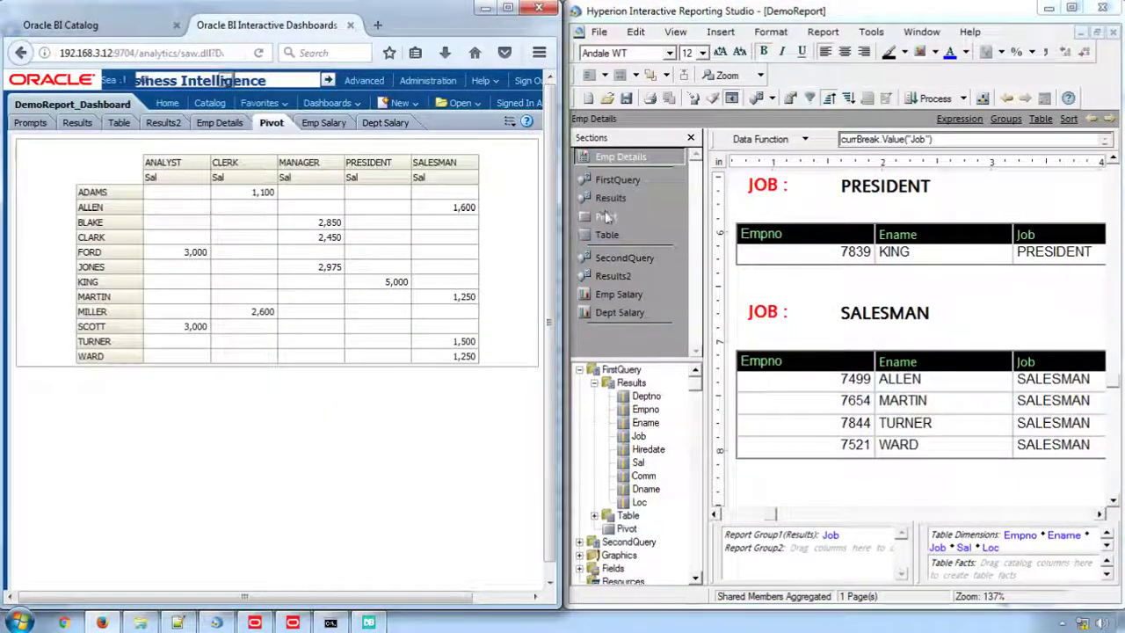
pyautogui.click(605, 216)
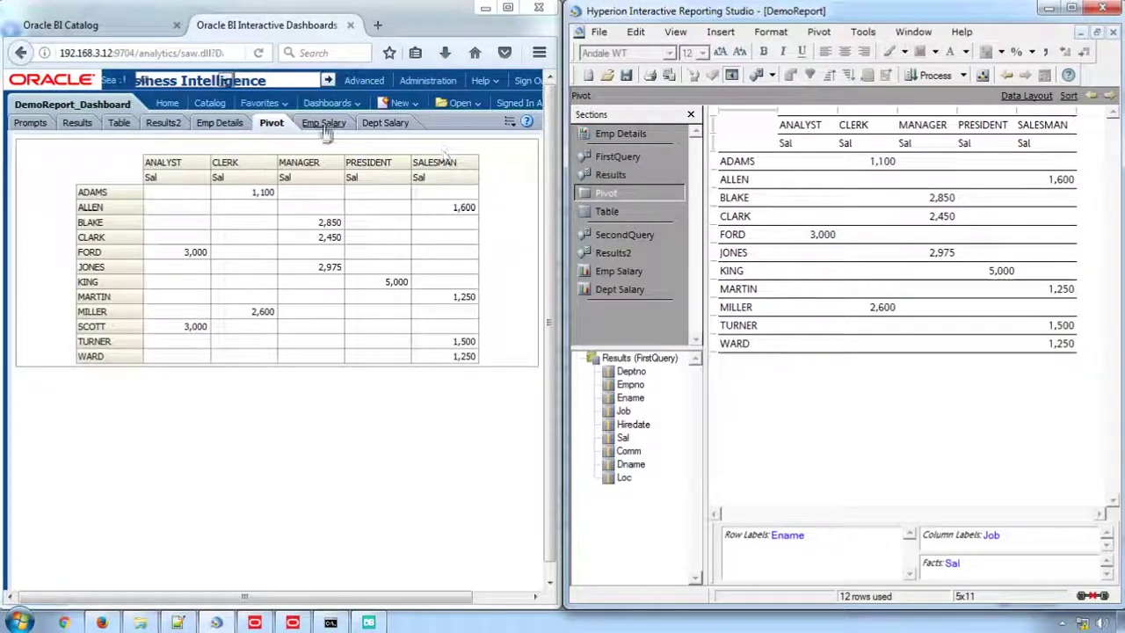
pyautogui.click(323, 123)
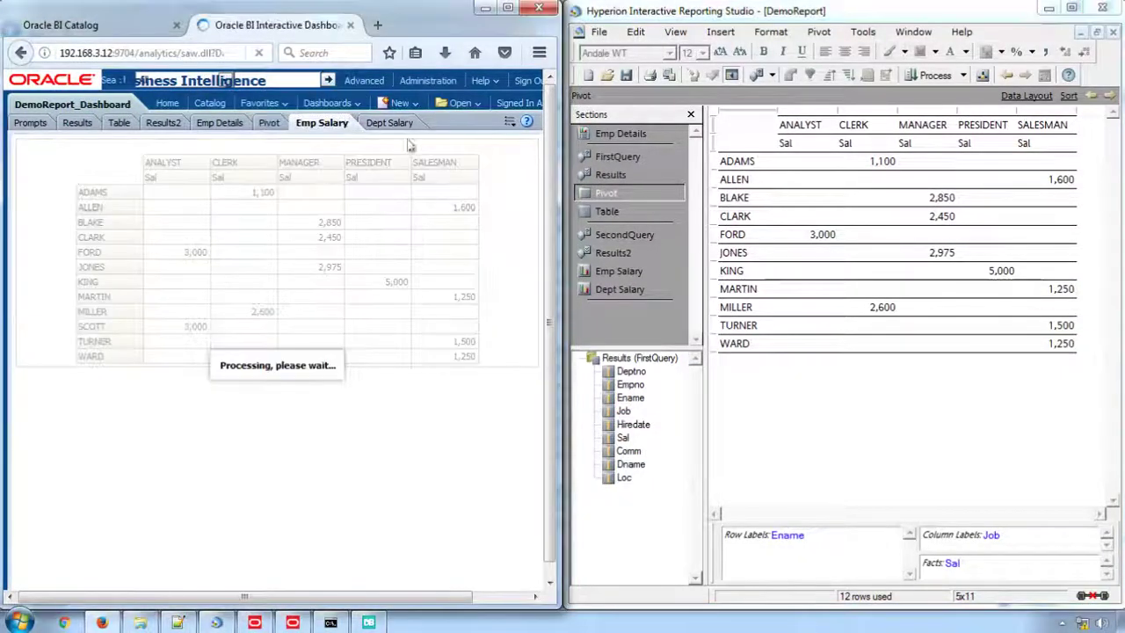
pyautogui.click(617, 271)
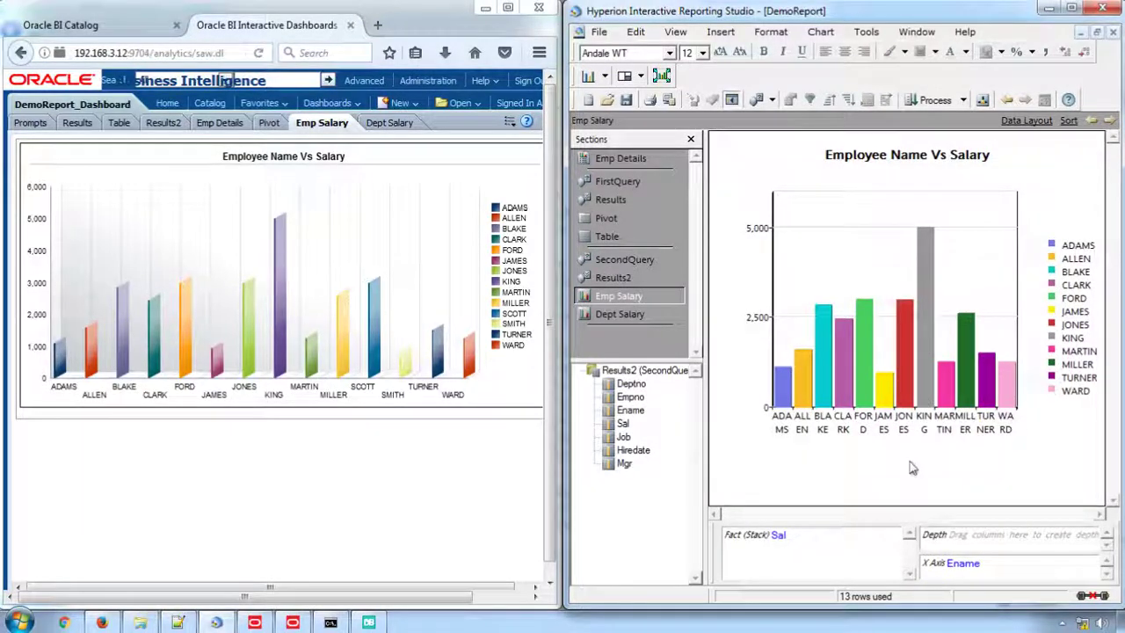
pyautogui.click(386, 123)
pyautogui.click(622, 318)
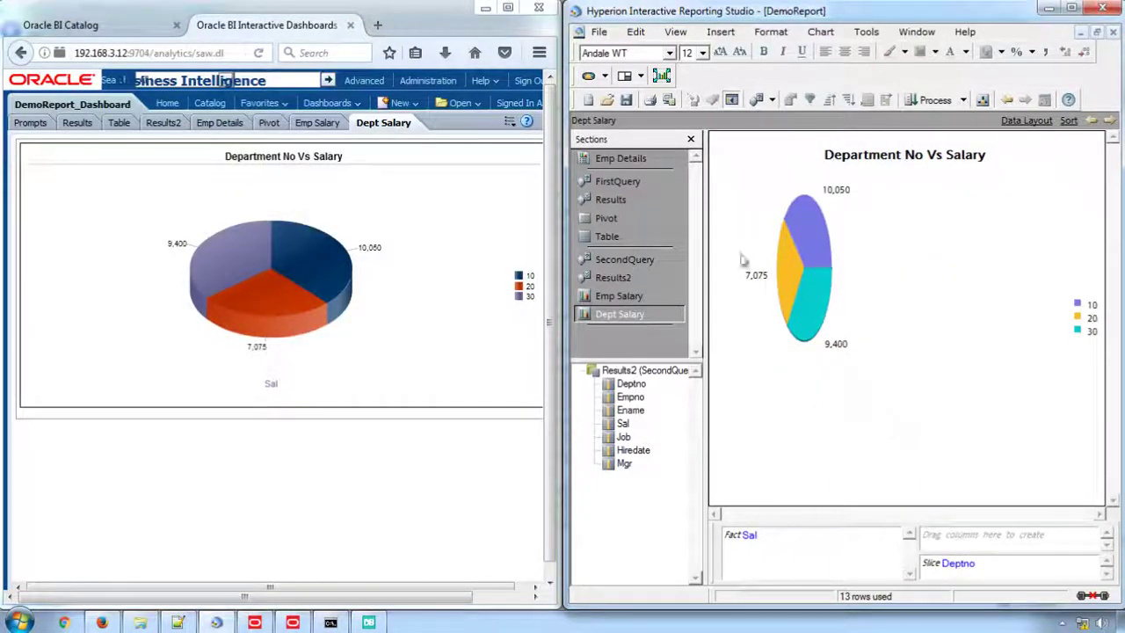
pyautogui.click(508, 9)
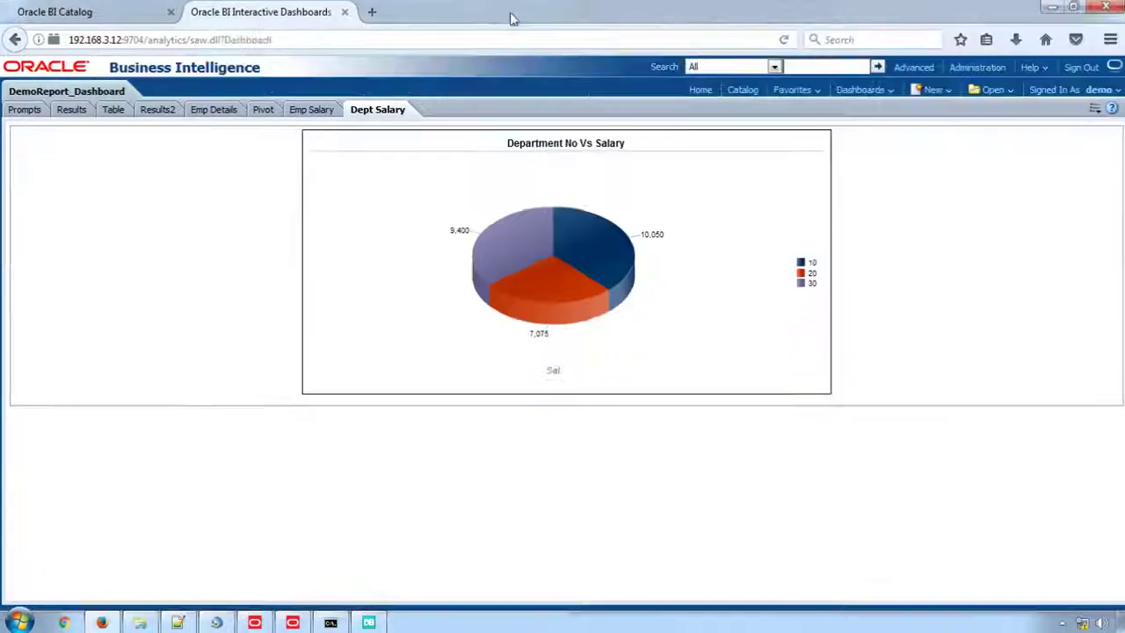